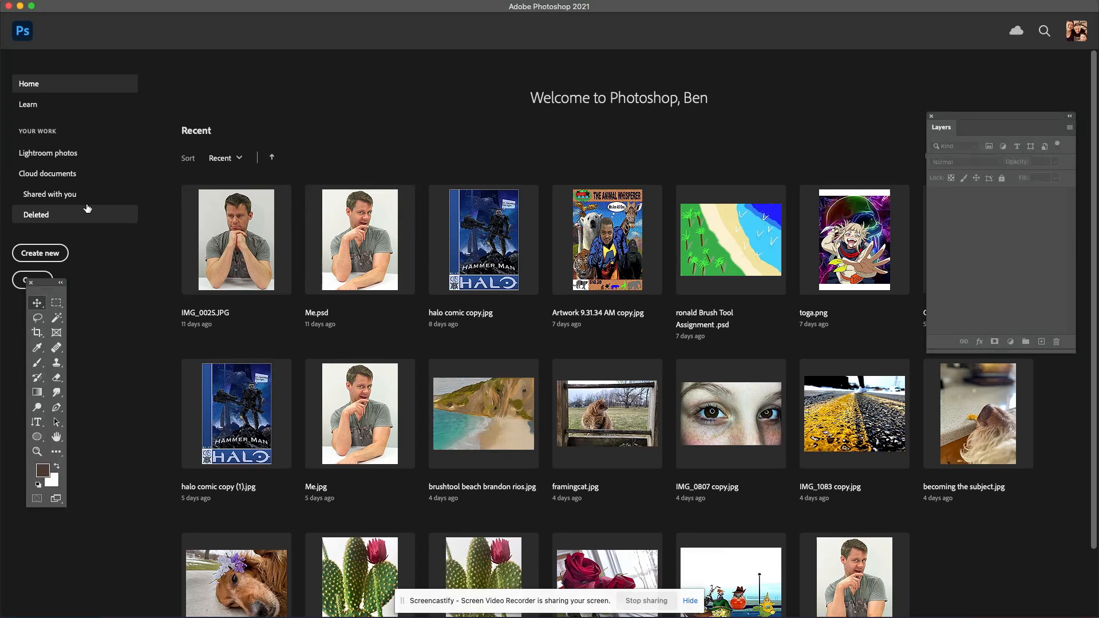
# - Open 3.jpg from the Desktop and float the photo in its own window
pyautogui.click(389, 236)
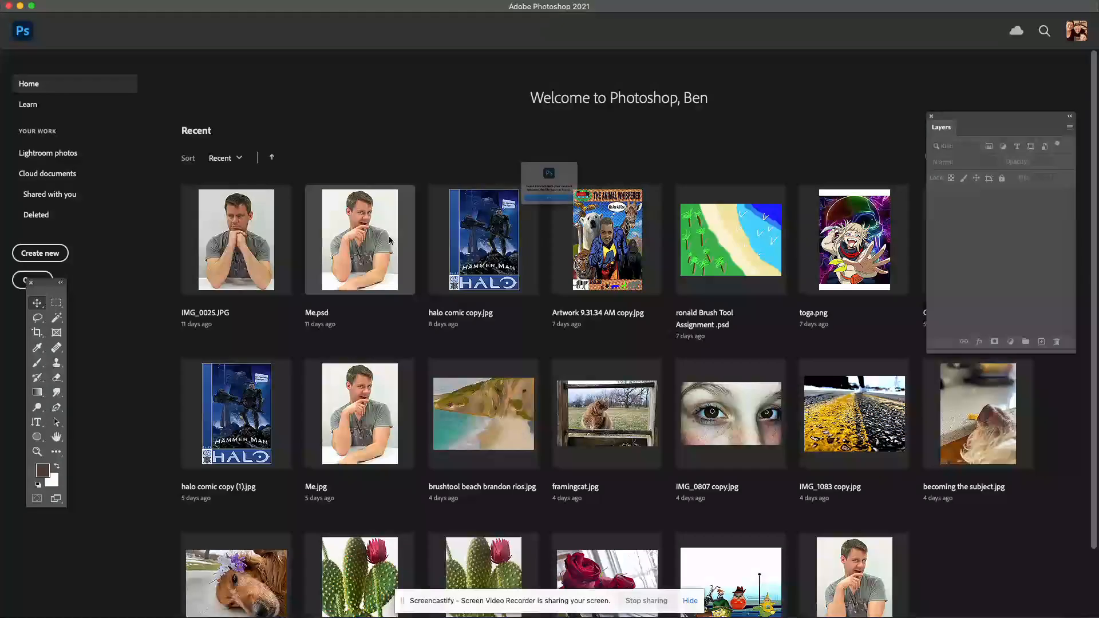
pyautogui.click(590, 222)
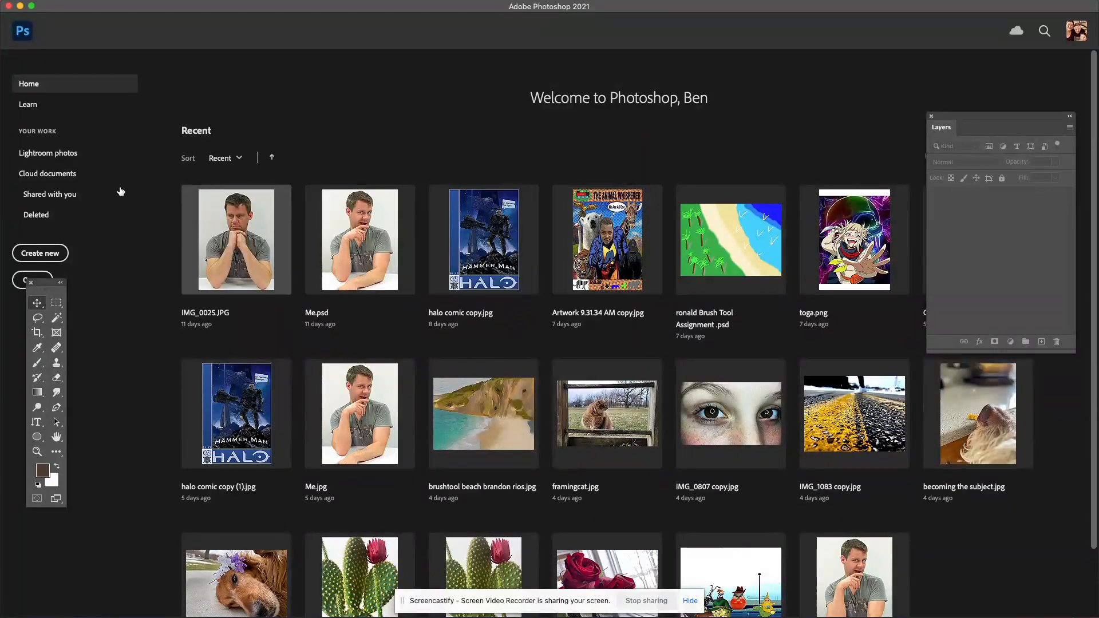
pyautogui.click(32, 280)
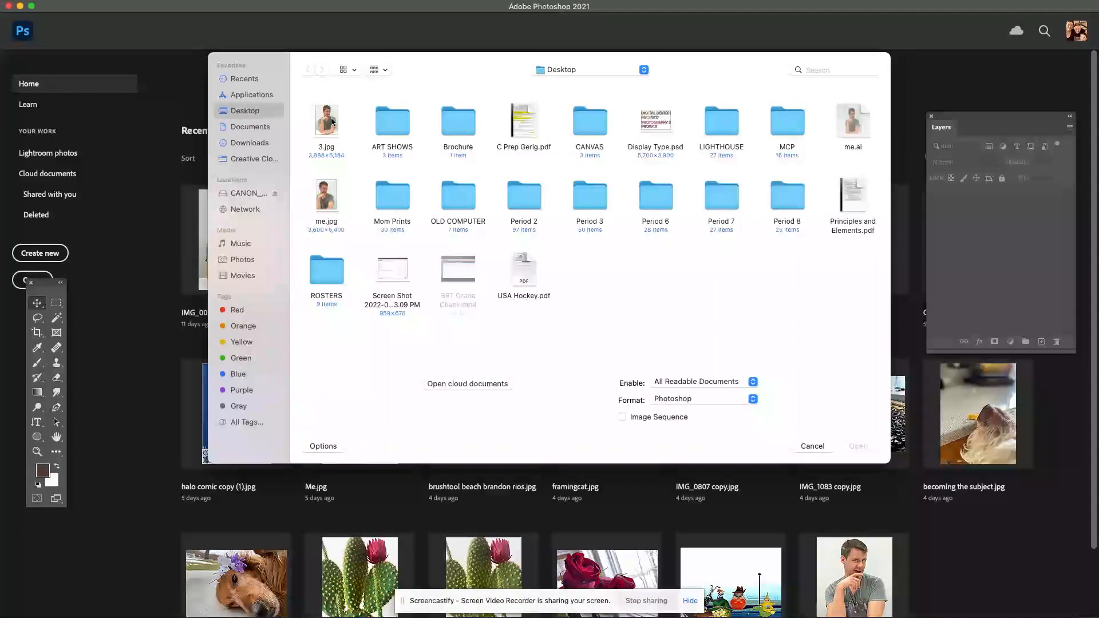
pyautogui.click(332, 121)
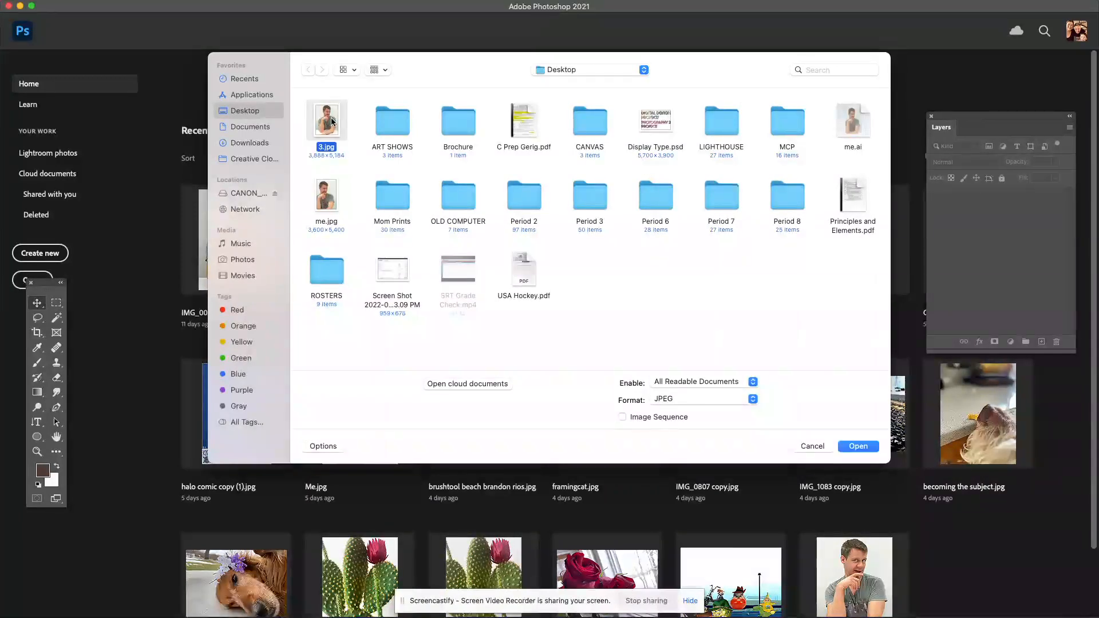
pyautogui.click(329, 204)
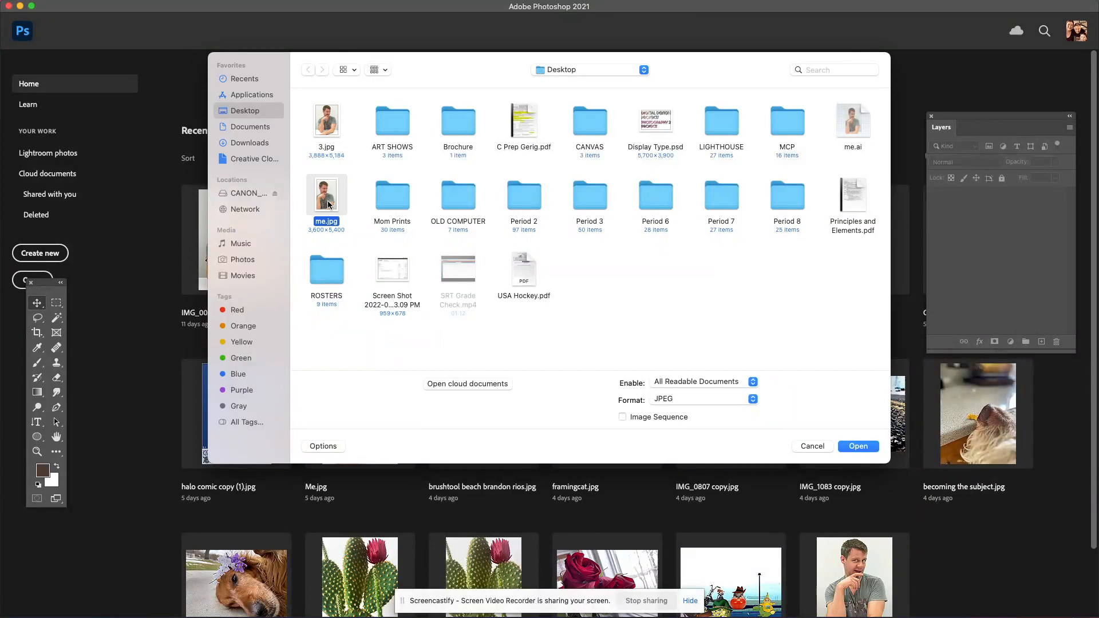
pyautogui.click(330, 119)
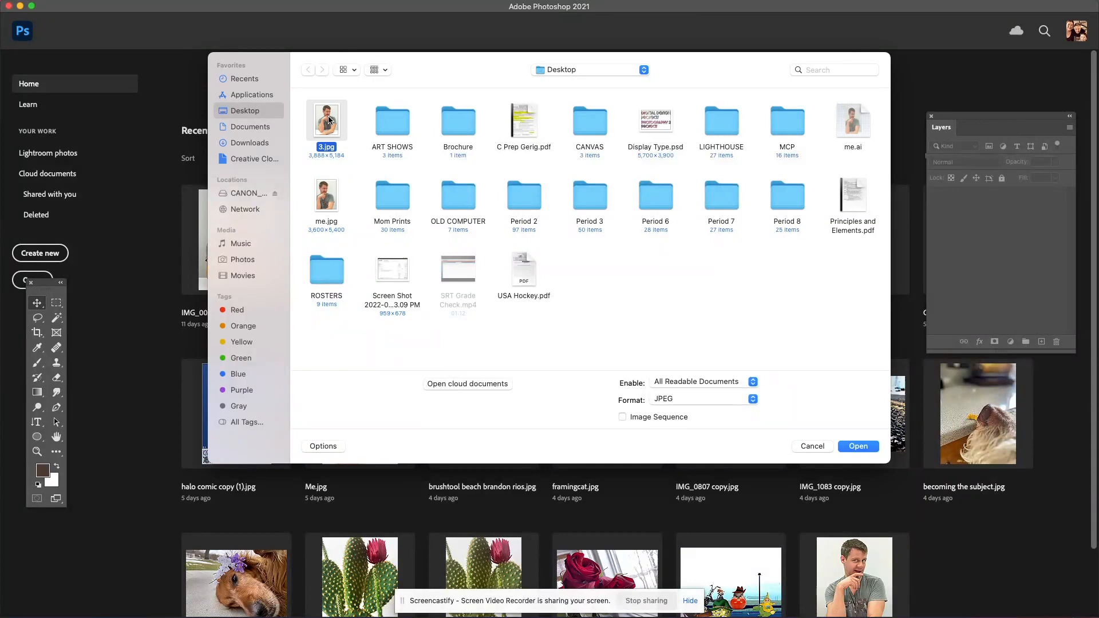
pyautogui.doubleClick(328, 118)
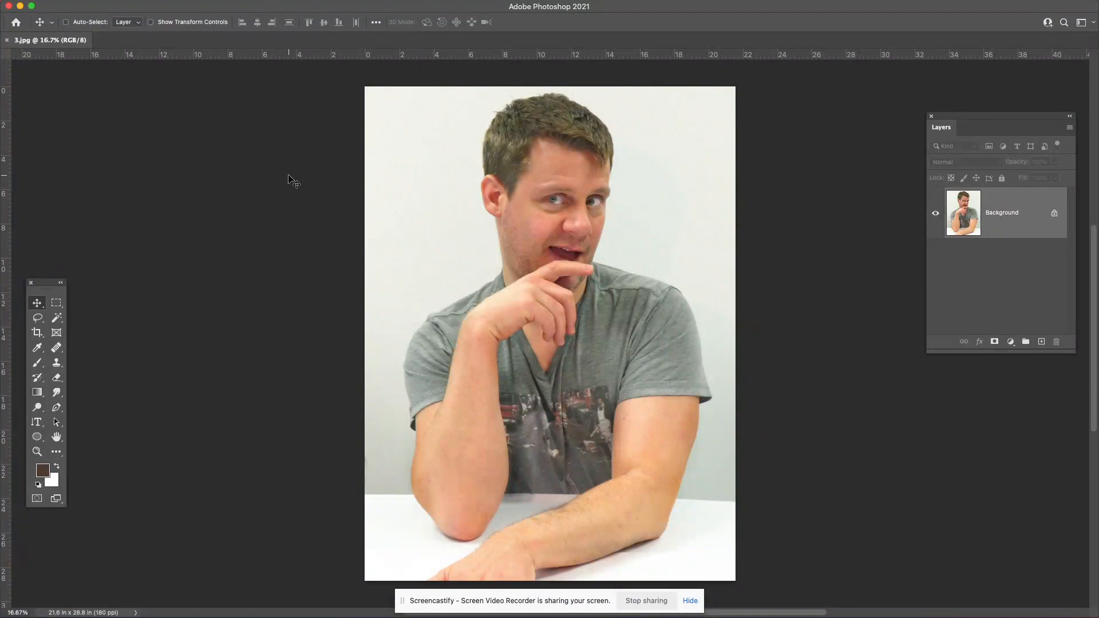
pyautogui.moveTo(39, 42); pyautogui.dragTo(230, 48)
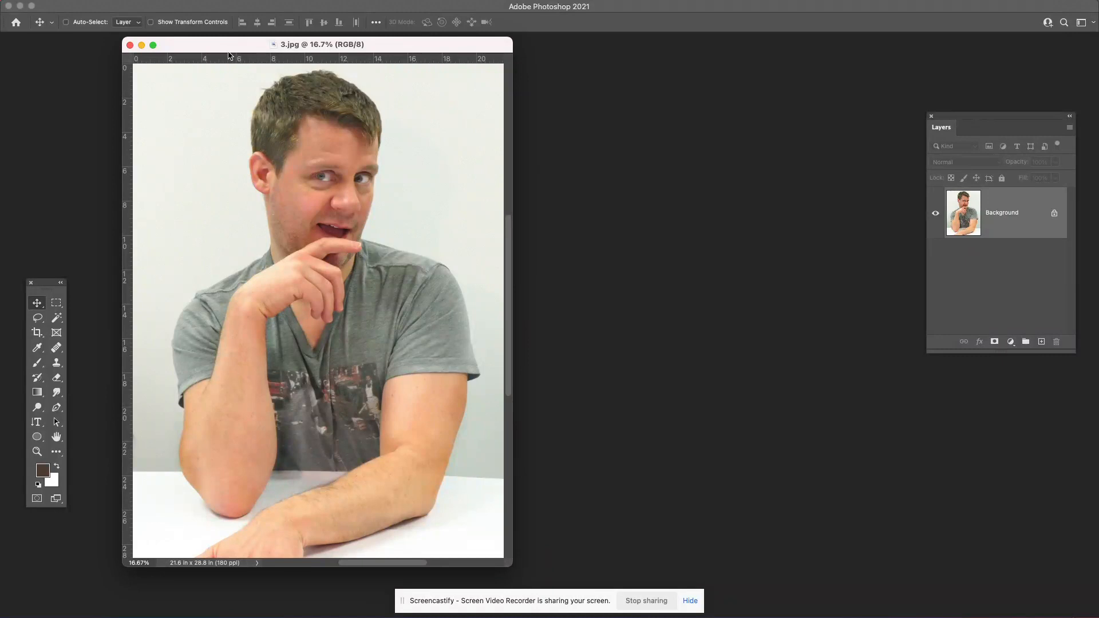
pyautogui.moveTo(206, 49); pyautogui.dragTo(223, 91)
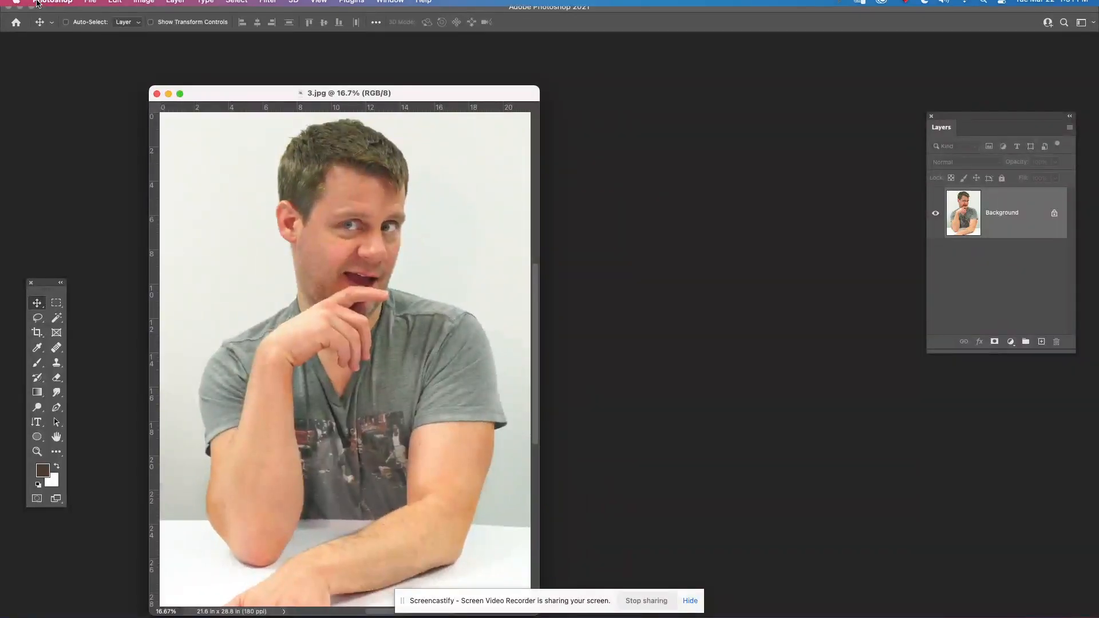
# - Start a new document measured in inches, 18 wide by 24 high, with a resolution of 300 pixels/inch
pyautogui.click(96, 11)
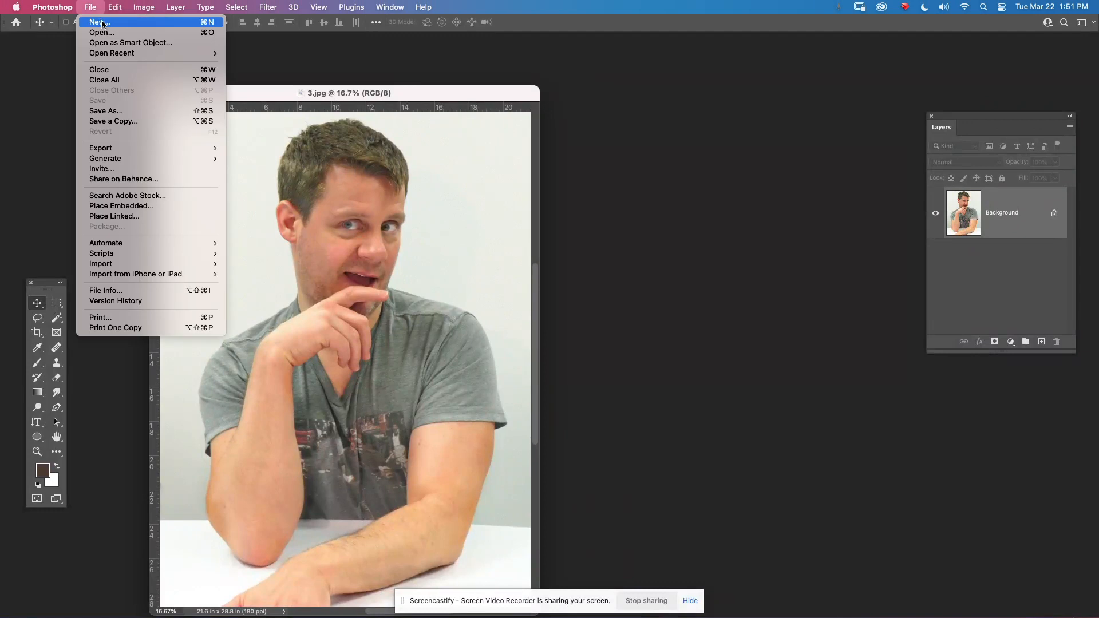
pyautogui.click(102, 22)
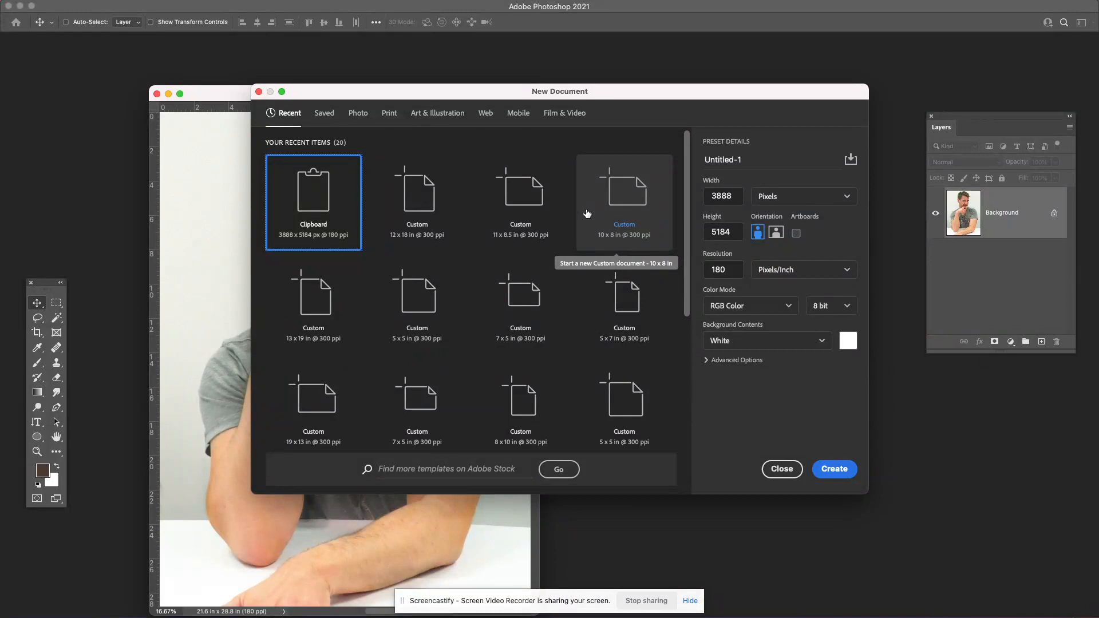
pyautogui.click(800, 205)
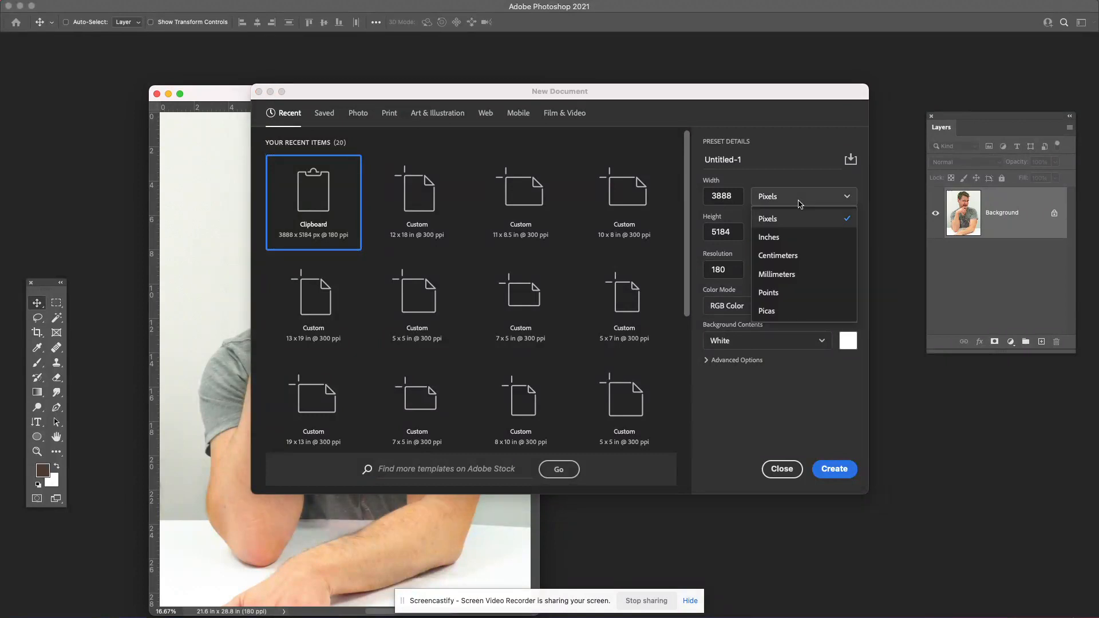
pyautogui.click(774, 237)
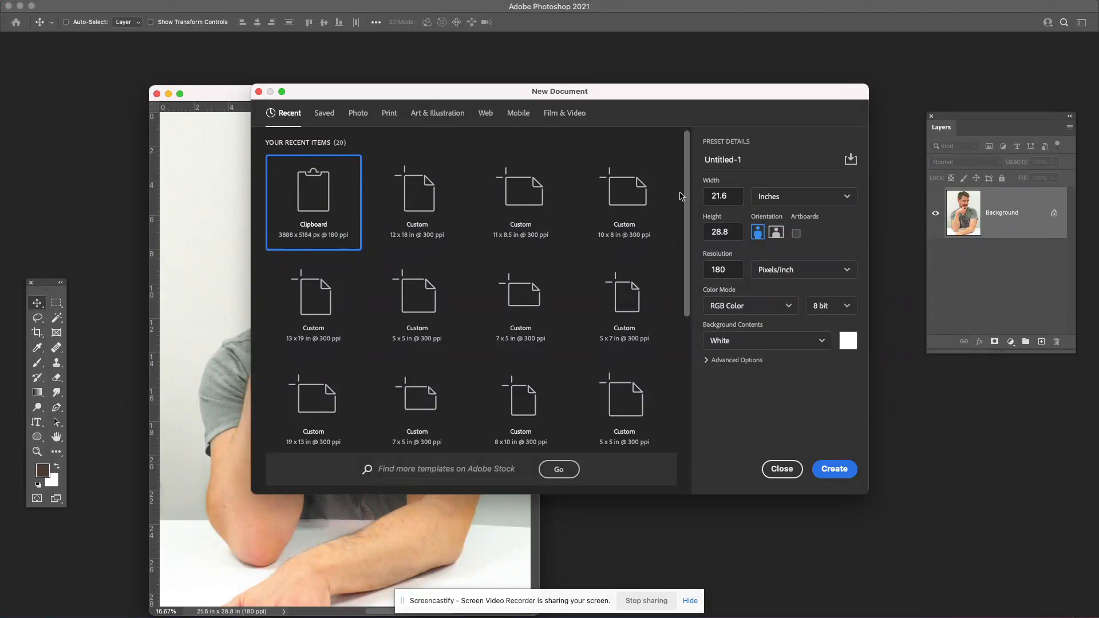
pyautogui.doubleClick(725, 195)
pyautogui.write('18')
pyautogui.click(737, 231)
pyautogui.write('24')
pyautogui.click(736, 269)
pyautogui.write('300')
# - Set the new document's size to 12 inches wide by 18 inches high and create it
pyautogui.doubleClick(735, 196)
pyautogui.write('12')
pyautogui.press('Tab')
pyautogui.write('128')
pyautogui.press('BackSpace')
pyautogui.press('BackSpace')
pyautogui.press('BackSpace')
pyautogui.write('18')
pyautogui.click(835, 470)
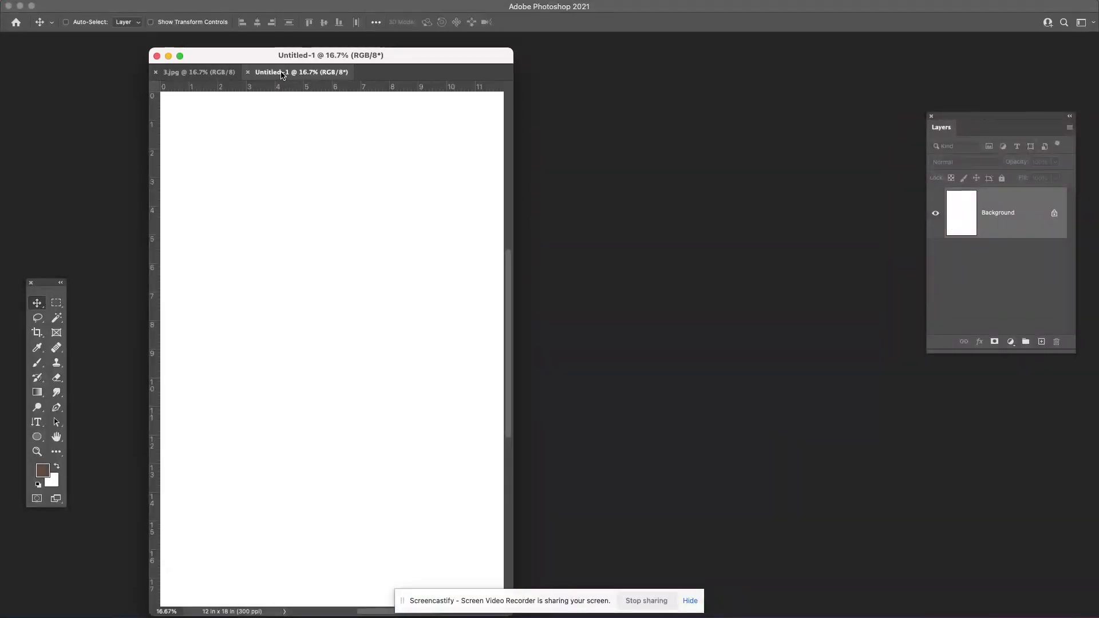
# - Float the blank document in its own window beside the photo
pyautogui.moveTo(282, 75); pyautogui.dragTo(556, 95)
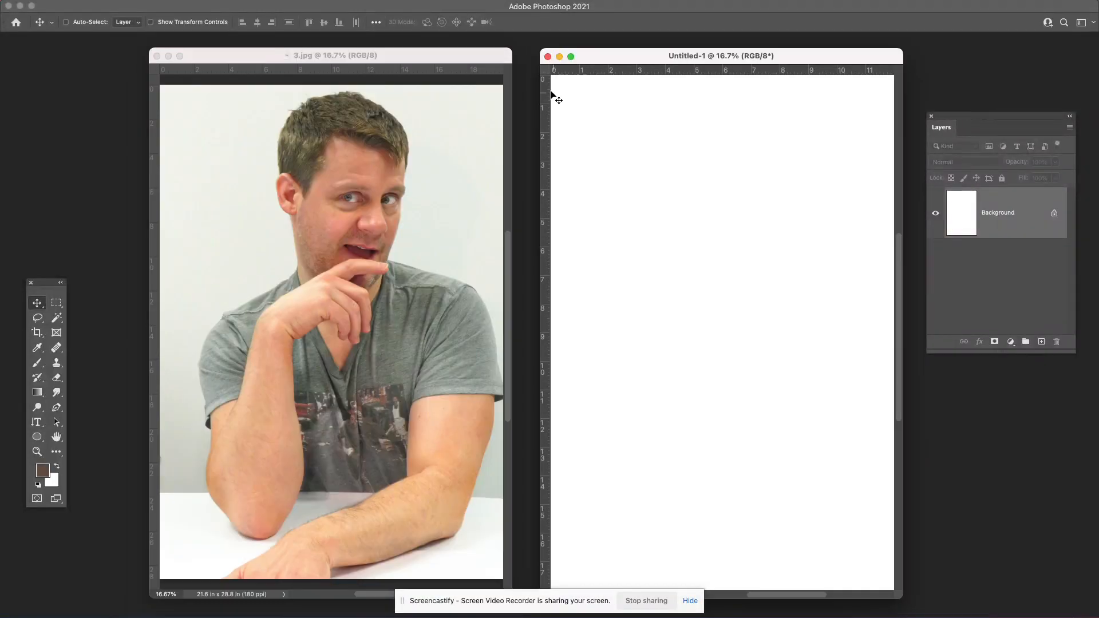
pyautogui.moveTo(599, 55); pyautogui.dragTo(222, 75)
pyautogui.click(218, 74)
pyautogui.click(284, 73)
pyautogui.moveTo(281, 75); pyautogui.dragTo(576, 68)
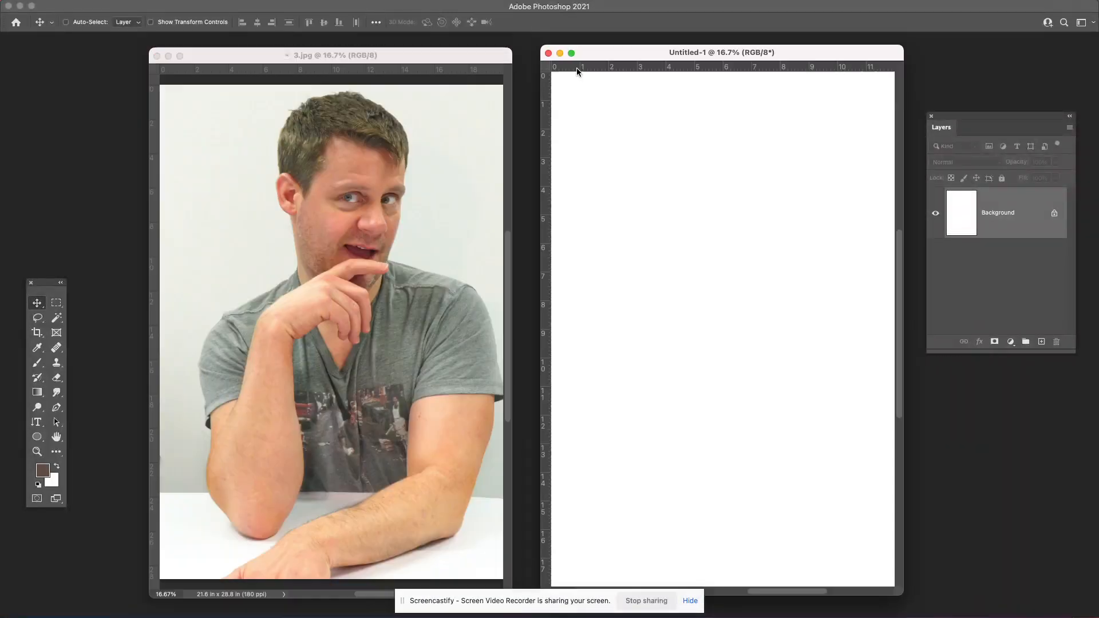
# - Copy the photo's Background layer into the blank document and close 3.jpg
pyautogui.click(324, 215)
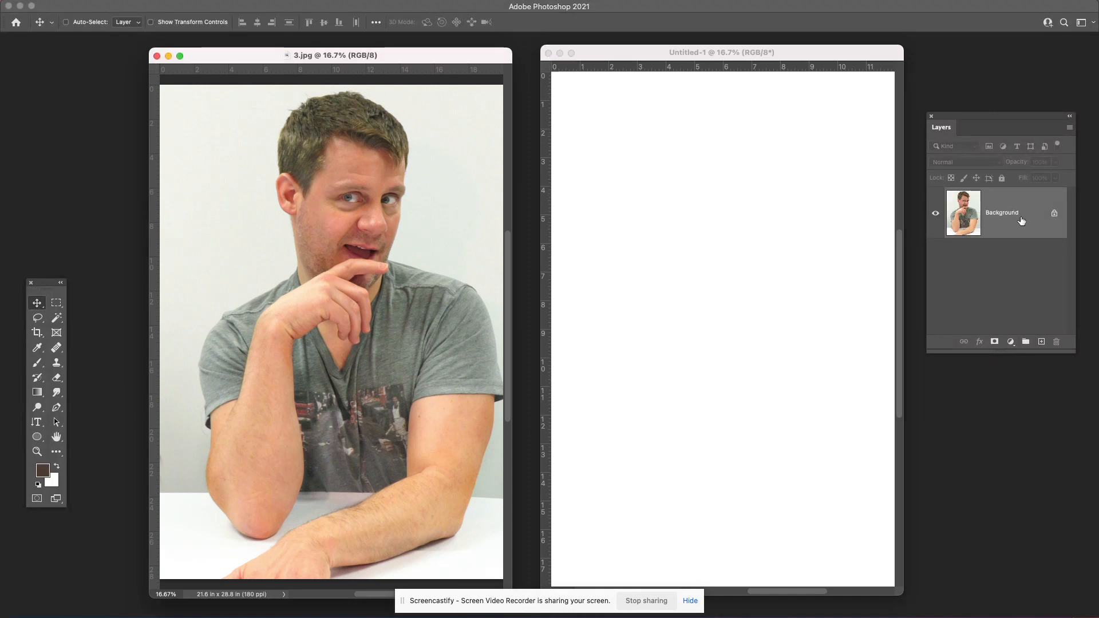
pyautogui.moveTo(1027, 218); pyautogui.dragTo(736, 309)
pyautogui.click(425, 237)
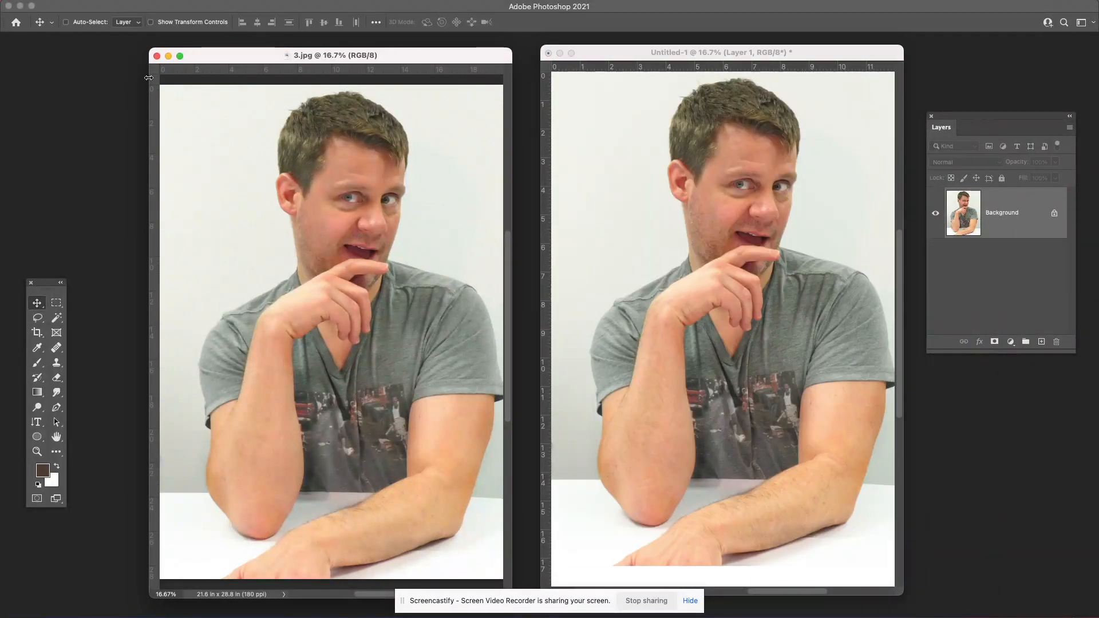
pyautogui.click(156, 56)
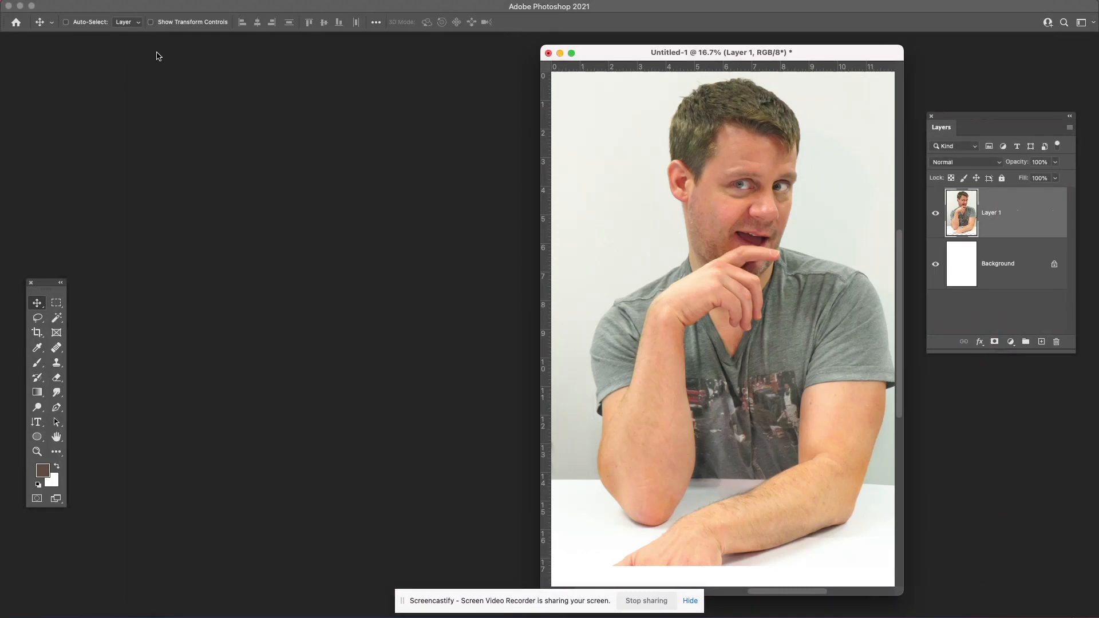
# - Switch to full screen mode with rulers and align the photo layer with the page's top edge
pyautogui.press('f')
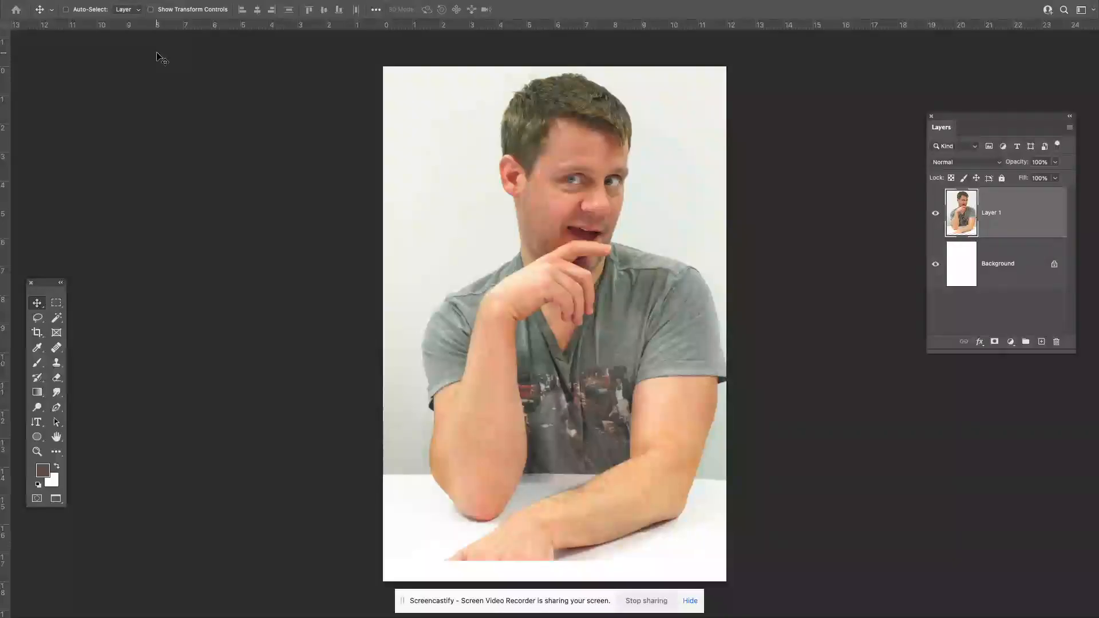
pyautogui.press('super+minus')
pyautogui.press('super+minus')
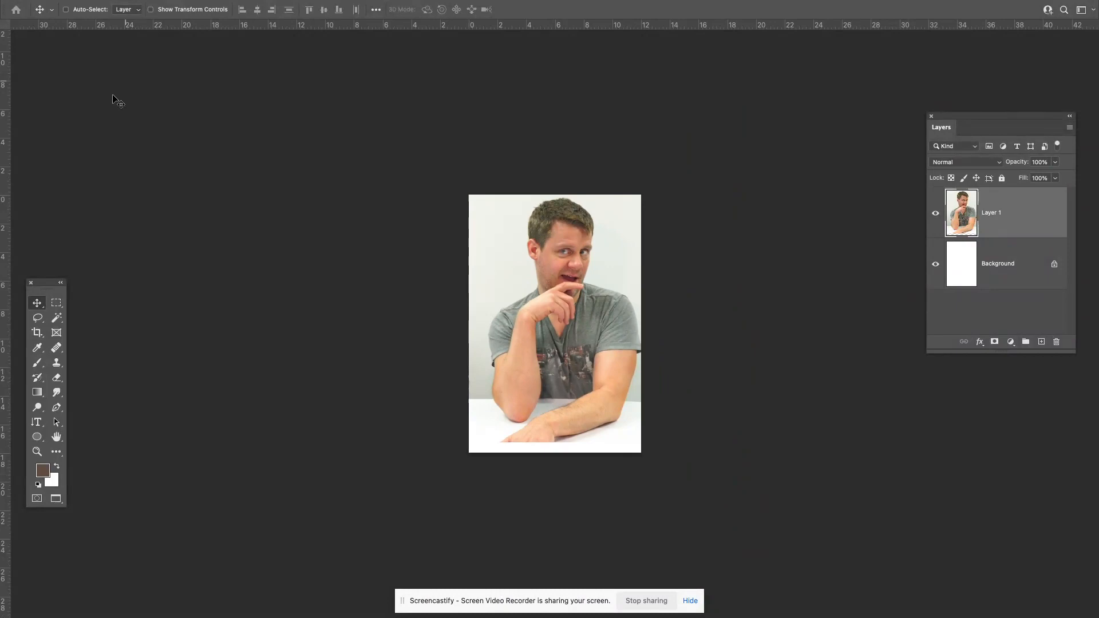
pyautogui.moveTo(530, 288); pyautogui.dragTo(515, 271)
pyautogui.hotkey('ctrl', '+')
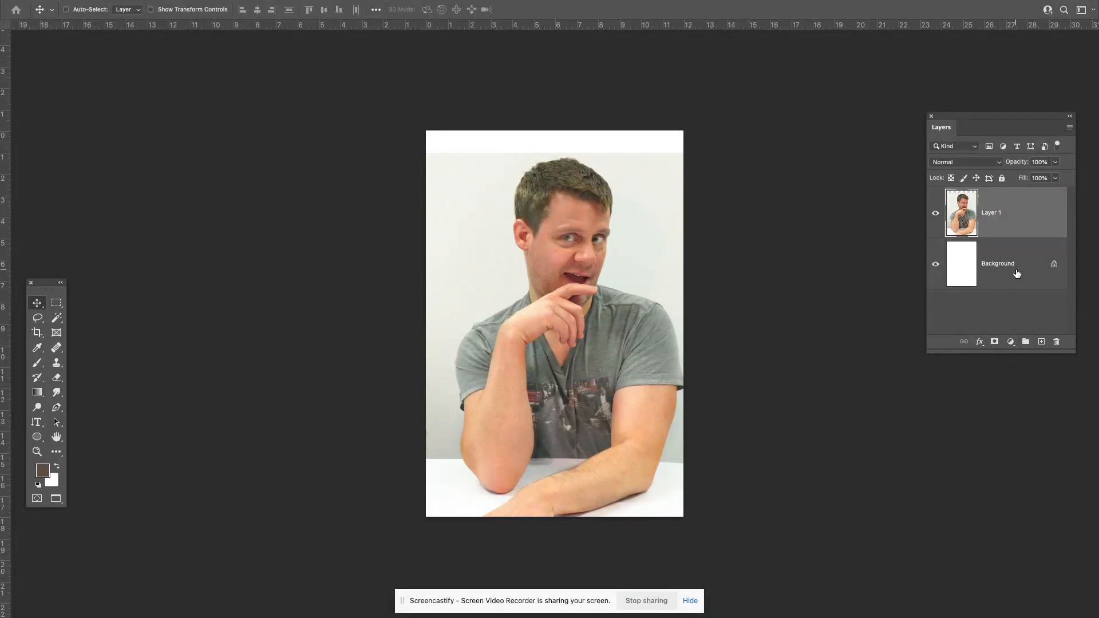
pyautogui.moveTo(599, 376); pyautogui.dragTo(600, 352)
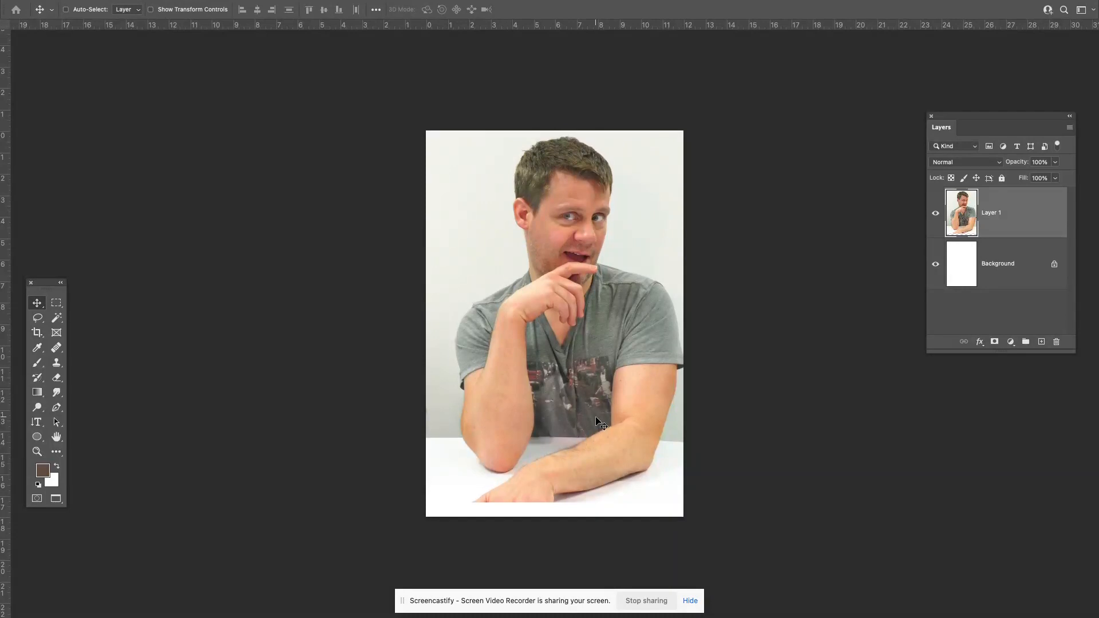
# - Nudge the photo layer down until its lower edge meets the bottom of the page
pyautogui.hotkey('shift', 'Down')
pyautogui.hotkey('shift', 'Down')
pyautogui.hotkey('shift', 'Down')
pyautogui.hotkey('shift', 'Down')
pyautogui.hotkey('shift', 'Down')
pyautogui.hotkey('shift', 'Down')
pyautogui.hotkey('shift', 'Down')
pyautogui.hotkey('shift', 'Down')
pyautogui.hotkey('shift', 'Down')
pyautogui.hotkey('shift', 'Down')
pyautogui.hotkey('shift', 'Down')
pyautogui.hotkey('shift', 'Down')
pyautogui.hotkey('shift', 'Down')
pyautogui.hotkey('shift', 'Down')
pyautogui.hotkey('shift', 'Down')
pyautogui.hotkey('shift', 'Down')
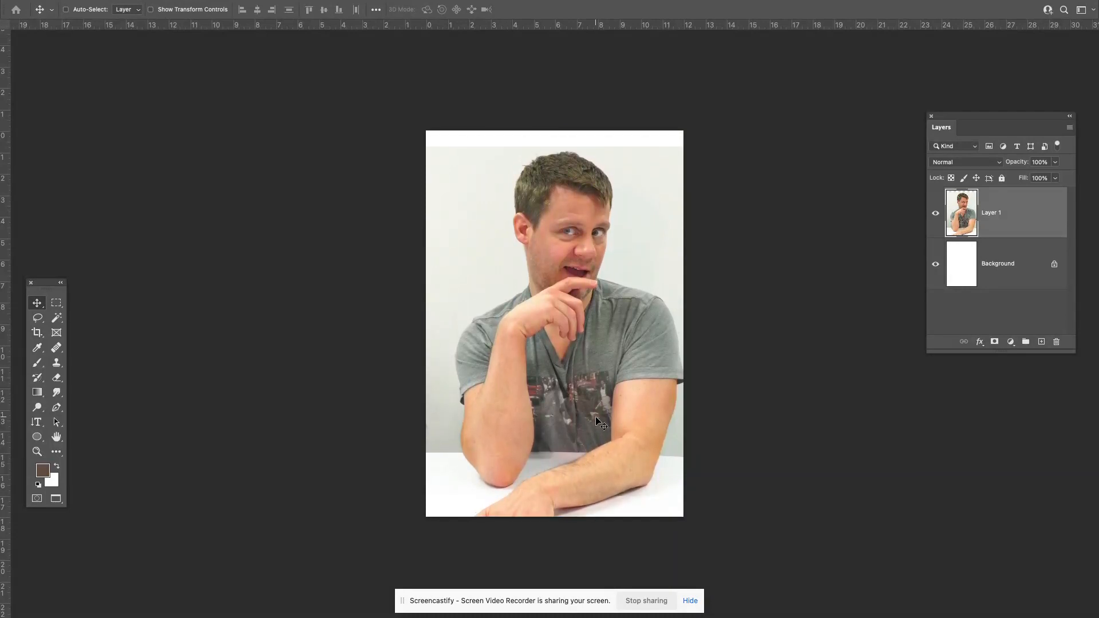
# - Free Transform the photo layer, shifting it left and scaling it proportionally to about 103% to cover the page width
pyautogui.press('super')
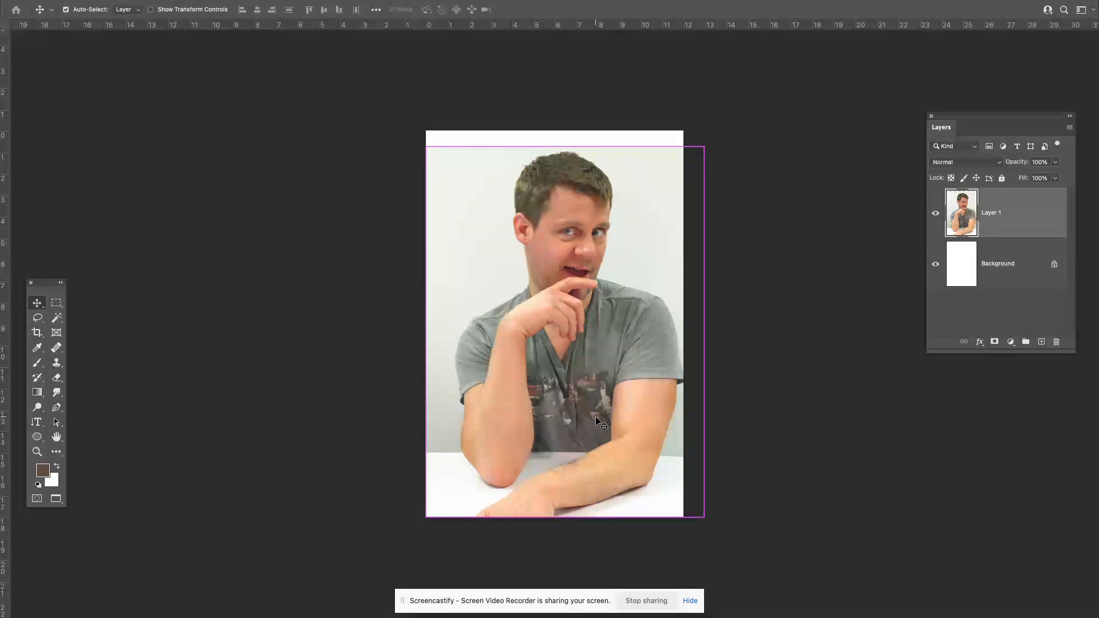
pyautogui.press('super+t')
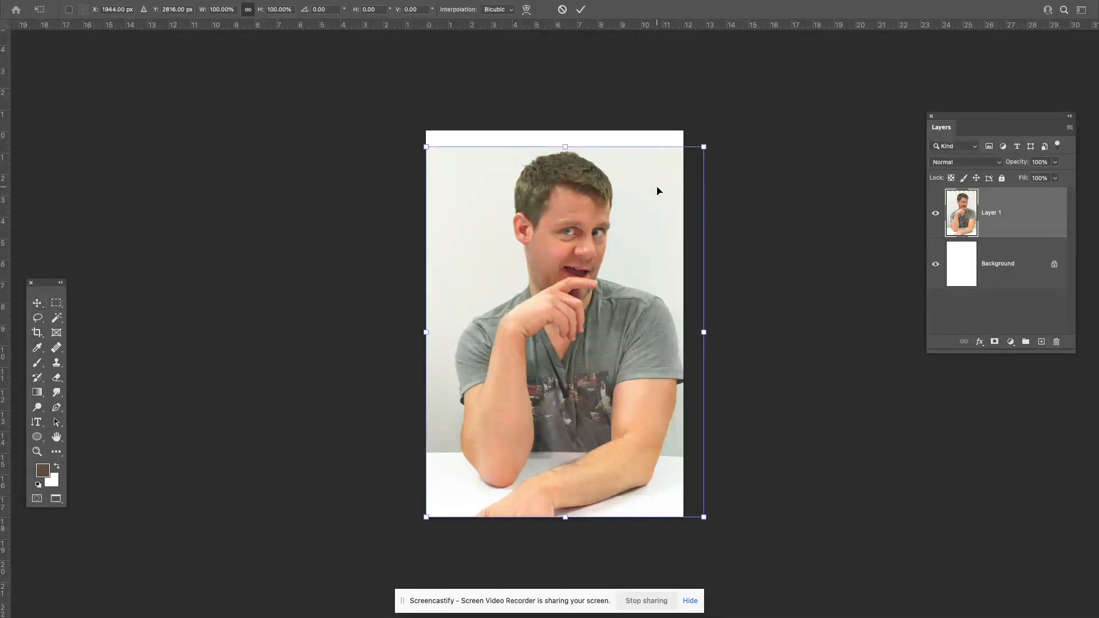
pyautogui.moveTo(623, 236); pyautogui.dragTo(603, 238)
pyautogui.moveTo(684, 146); pyautogui.dragTo(703, 131)
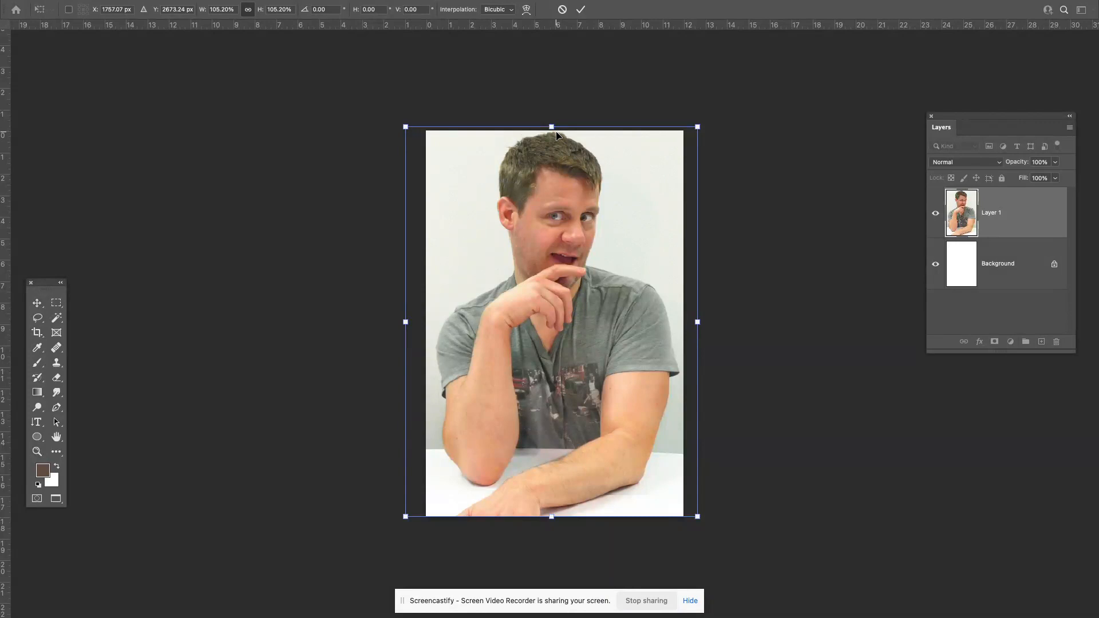
pyautogui.moveTo(406, 127); pyautogui.dragTo(413, 132)
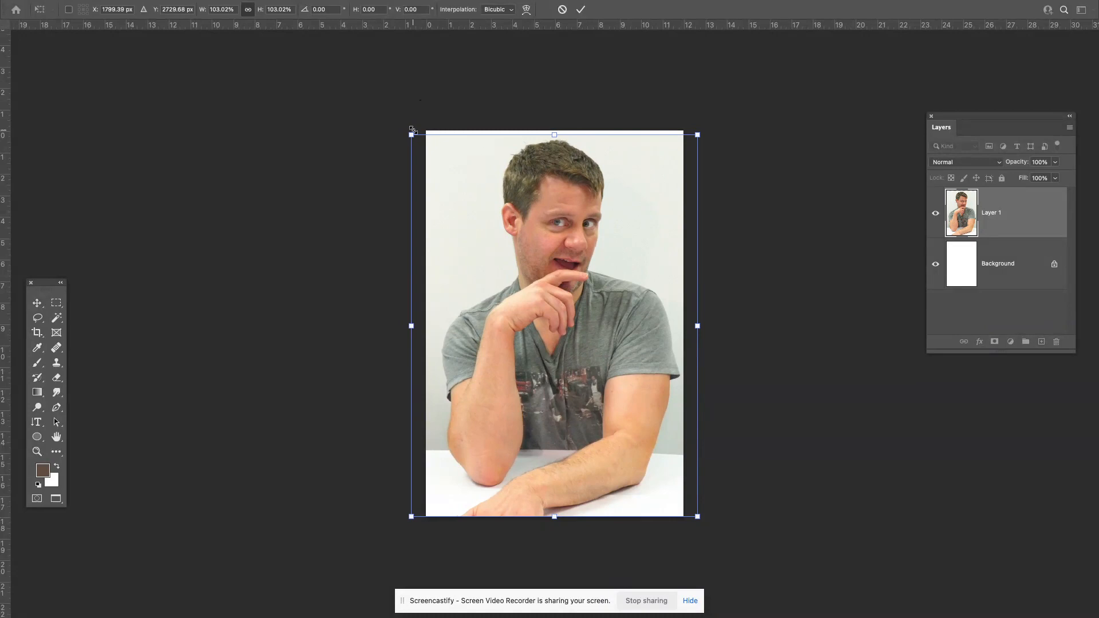
pyautogui.press('Return')
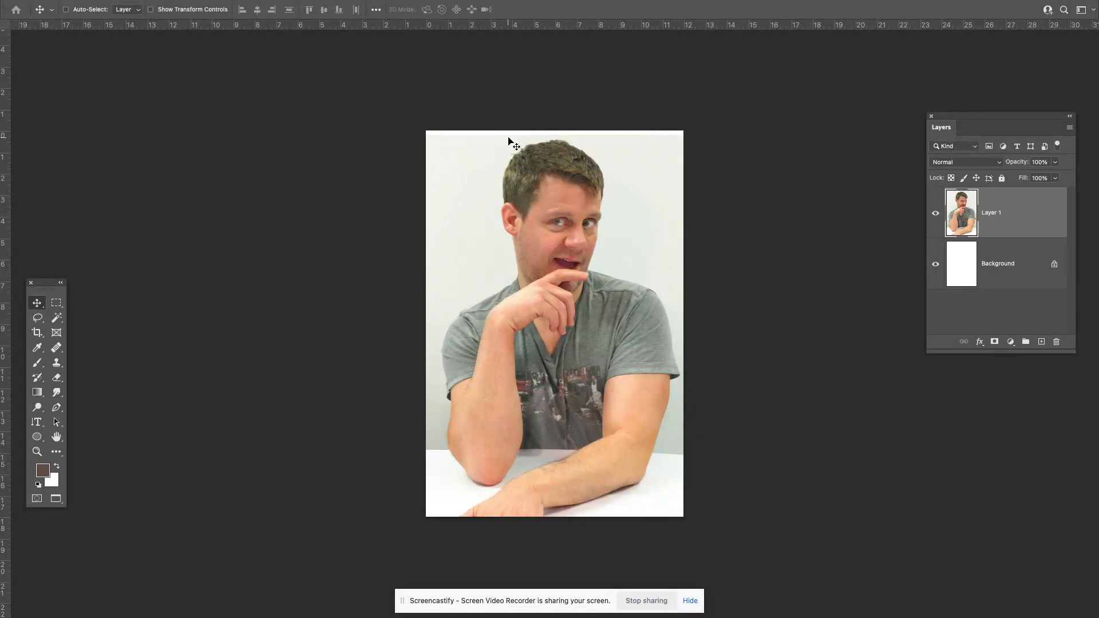
# - Save a copy of the document to the Desktop as a JPEG named me, replacing the existing me.jpg
pyautogui.click(93, 7)
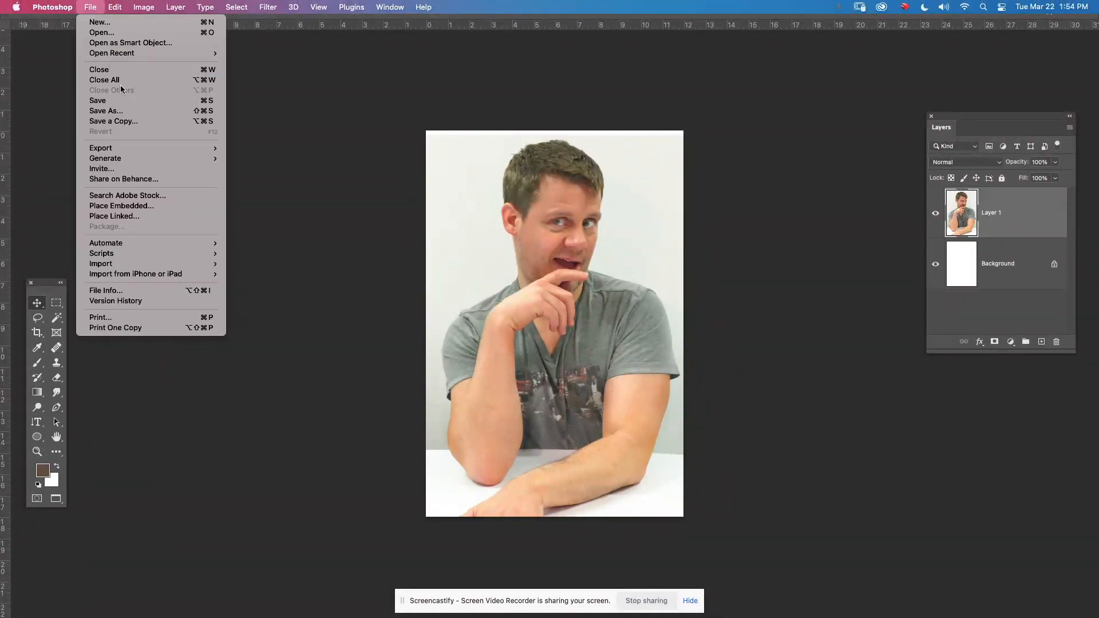
pyautogui.click(133, 122)
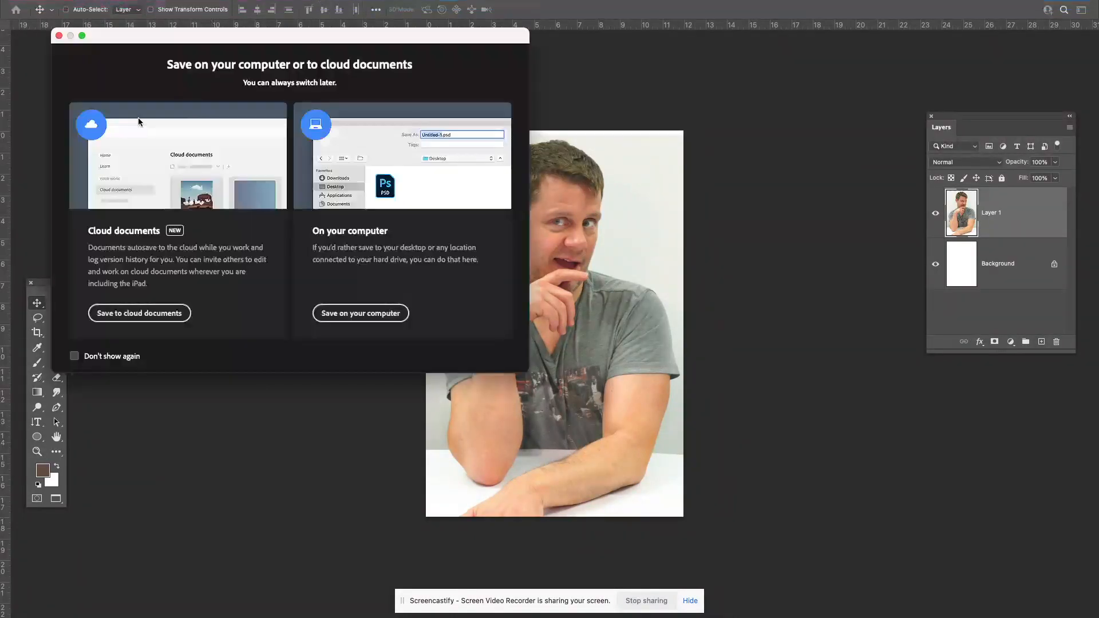
pyautogui.click(366, 315)
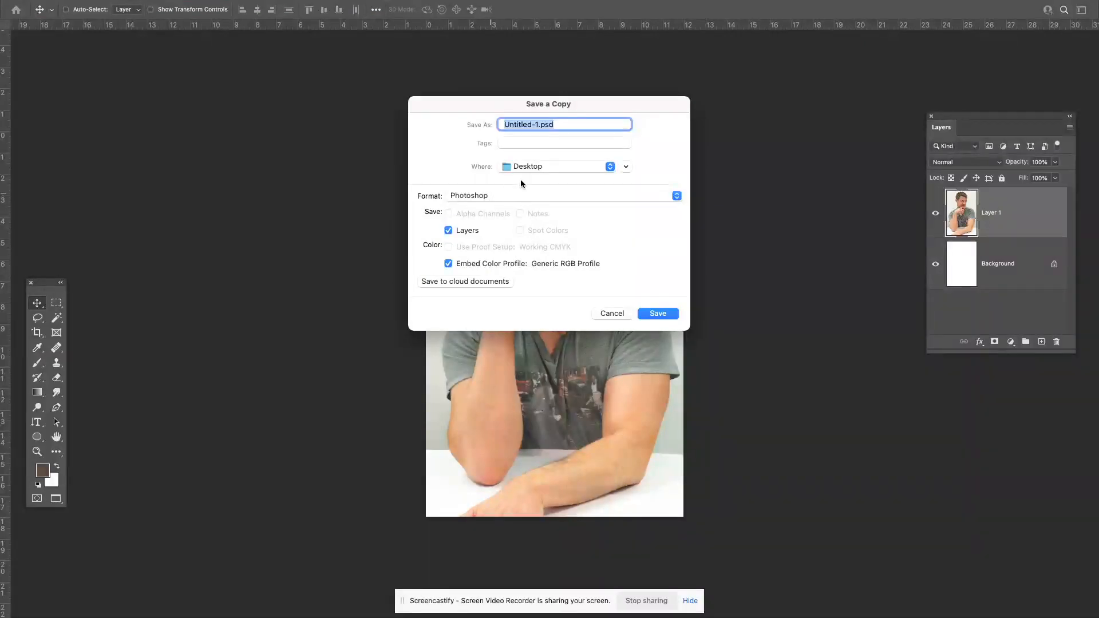
pyautogui.write('me')
pyautogui.click(529, 195)
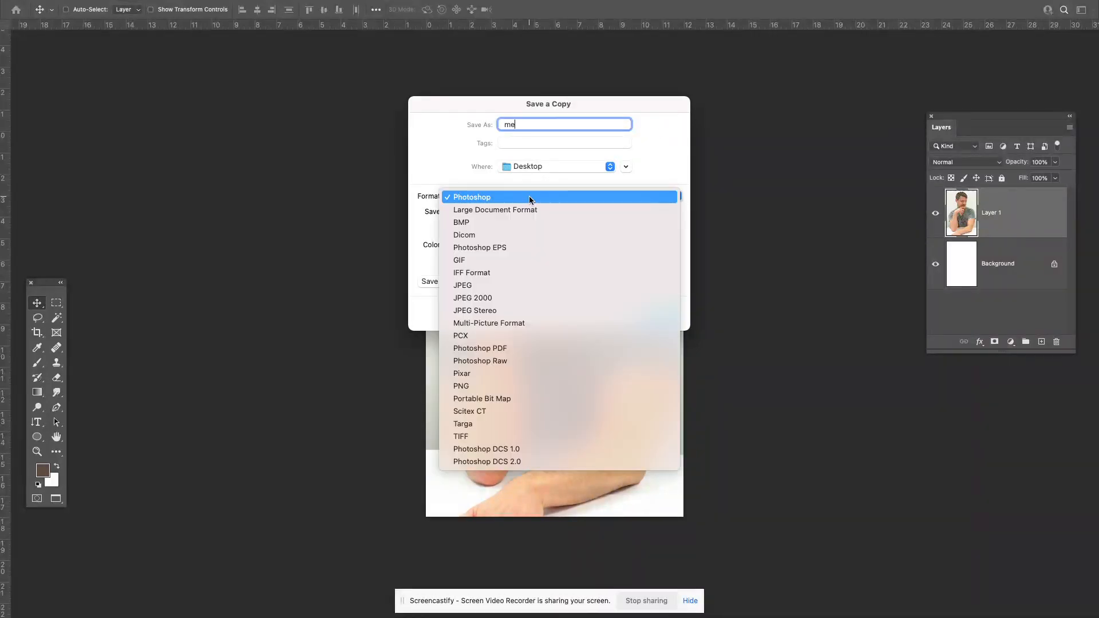
pyautogui.click(517, 289)
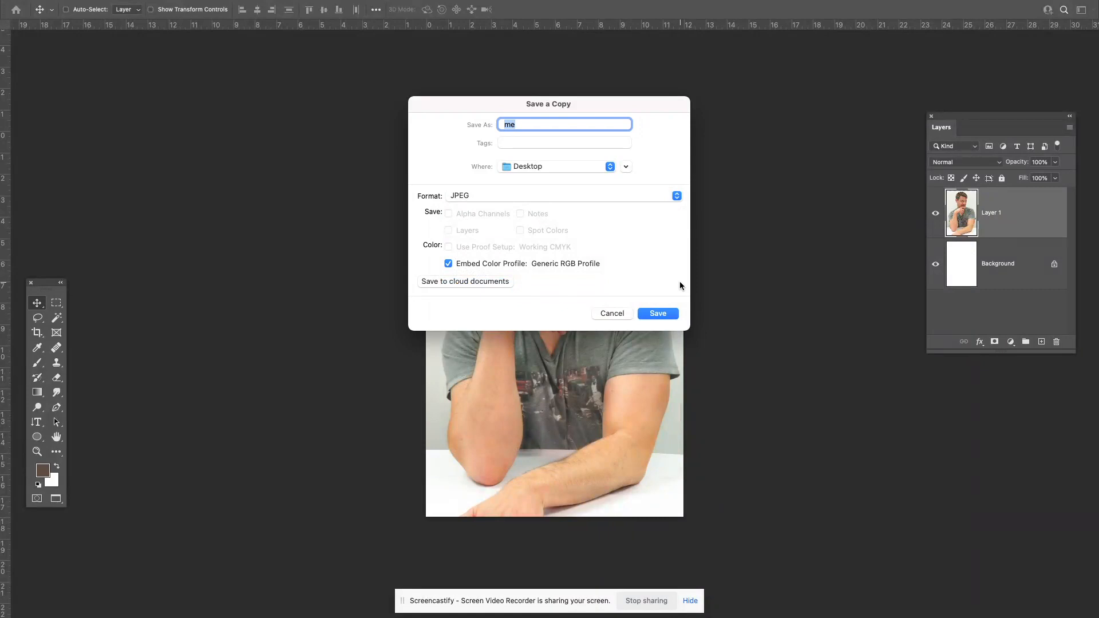
pyautogui.click(658, 314)
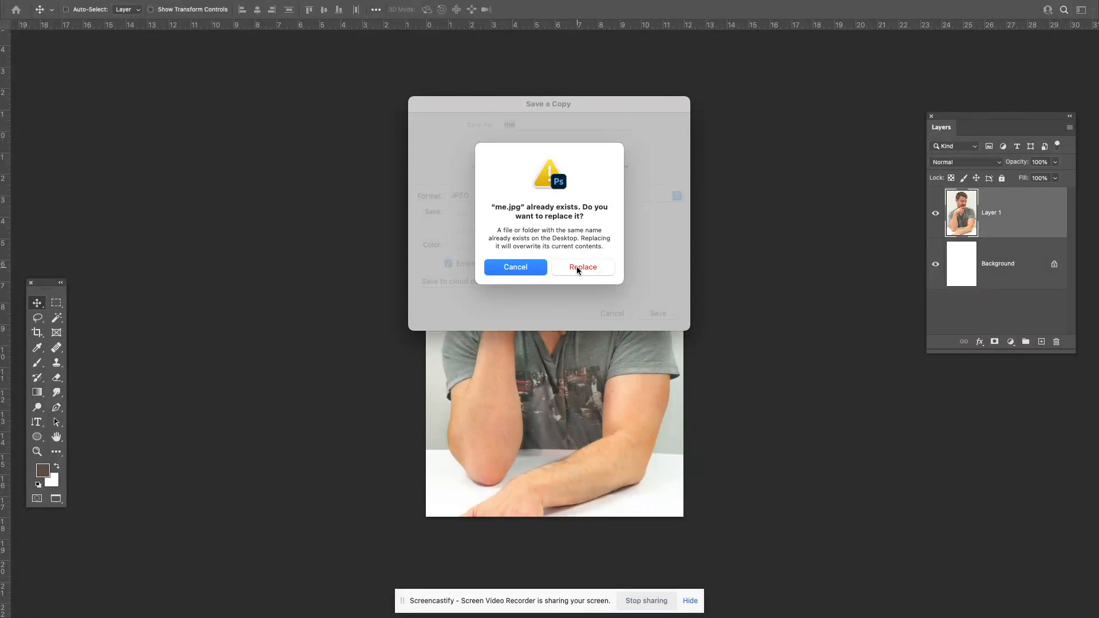
pyautogui.click(576, 266)
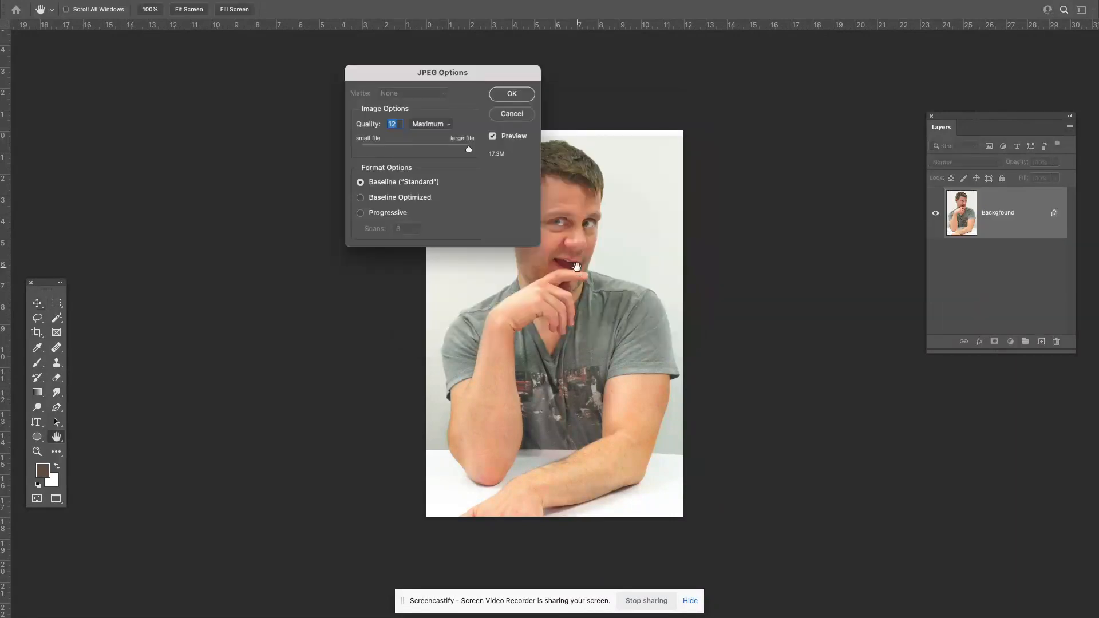
# - Export the JPEG at Maximum quality 12 with the Baseline ("Standard") format option
pyautogui.moveTo(450, 73); pyautogui.dragTo(492, 56)
pyautogui.moveTo(511, 132); pyautogui.dragTo(442, 132)
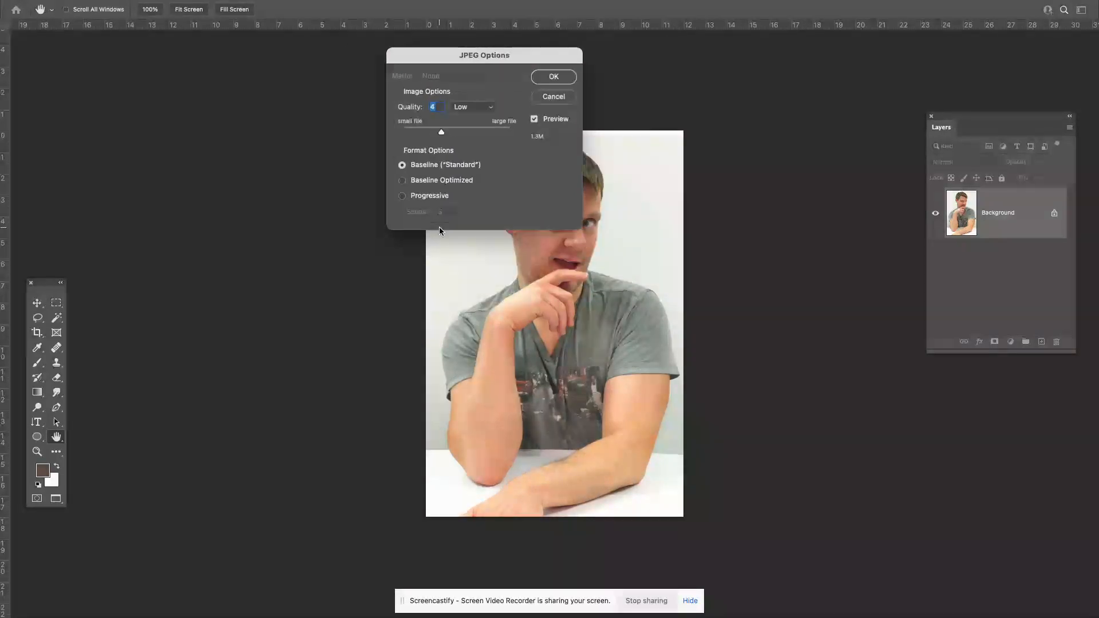
pyautogui.moveTo(442, 132); pyautogui.dragTo(551, 134)
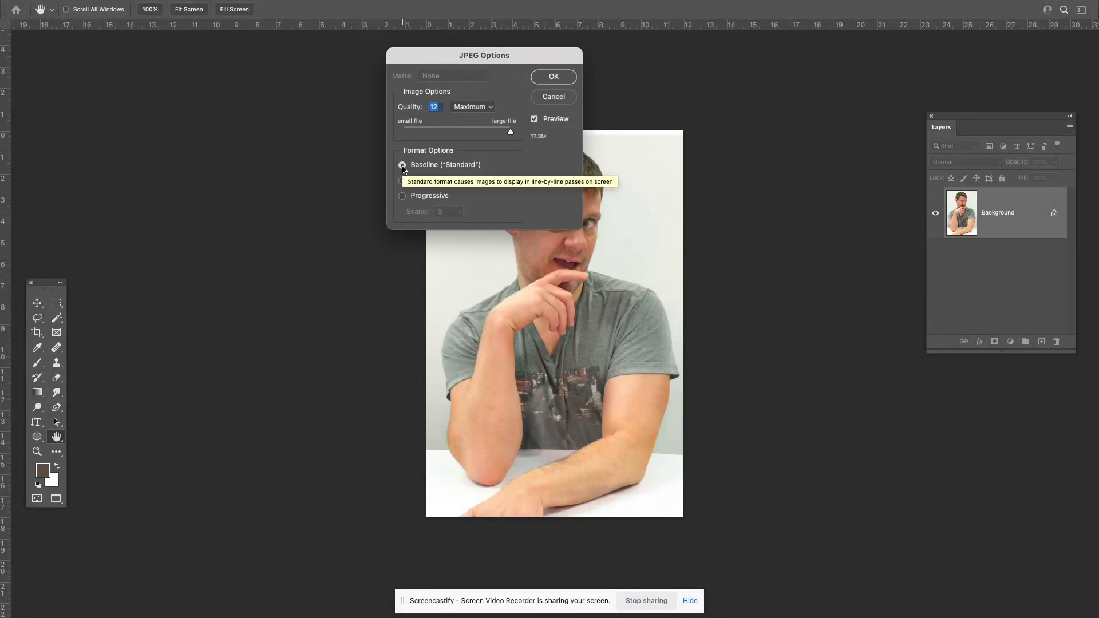
pyautogui.click(555, 77)
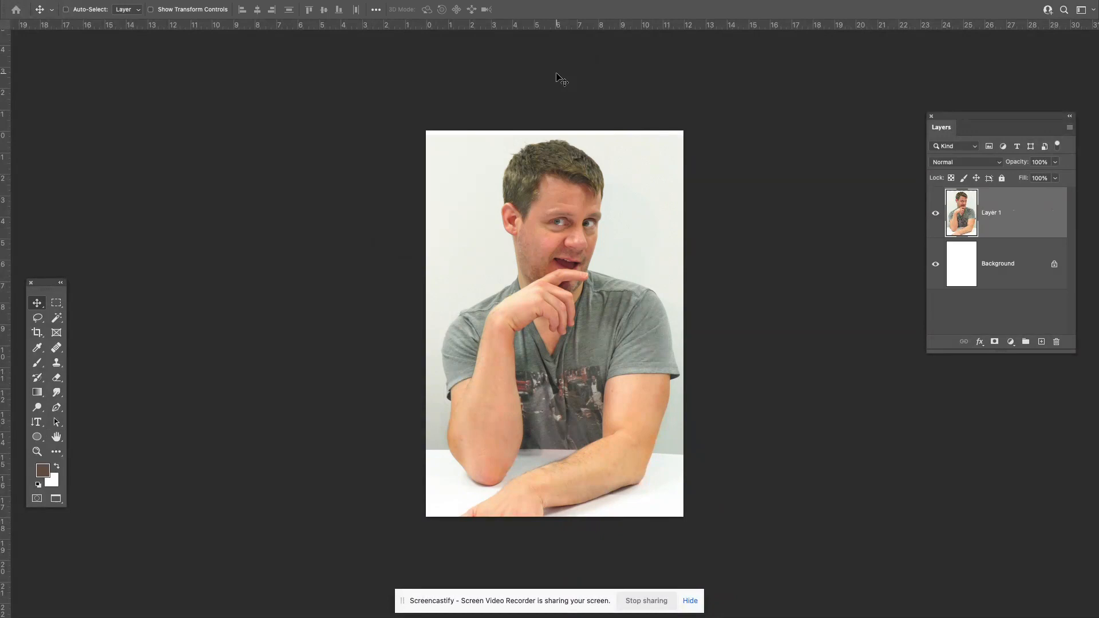
# - Return to standard screen mode, close the untitled document without saving, and quit Photoshop
pyautogui.press('f')
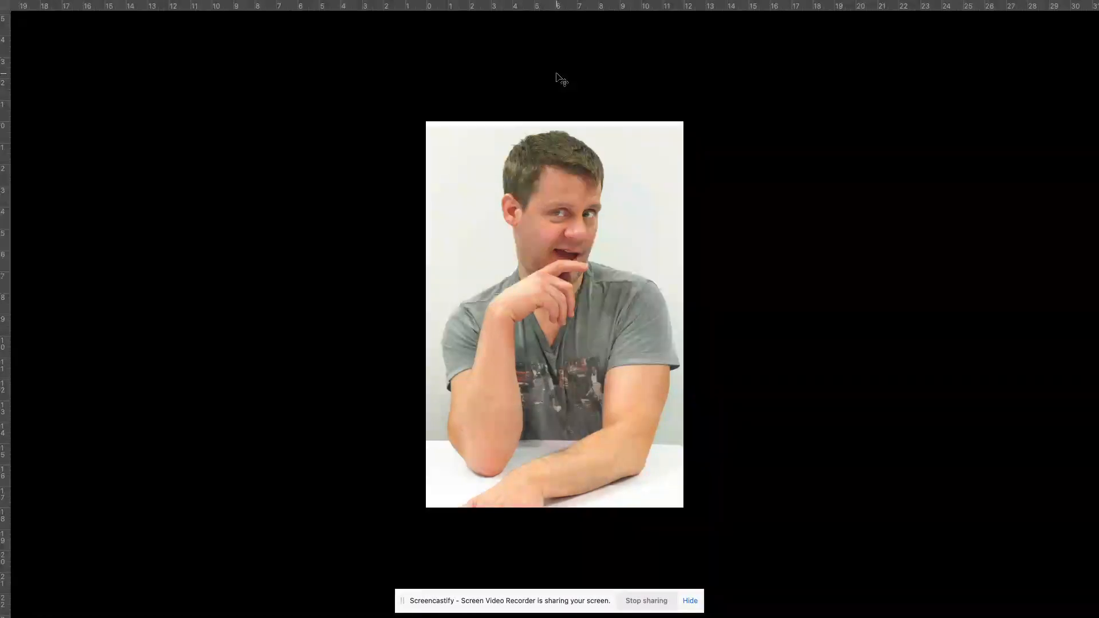
pyautogui.press('f')
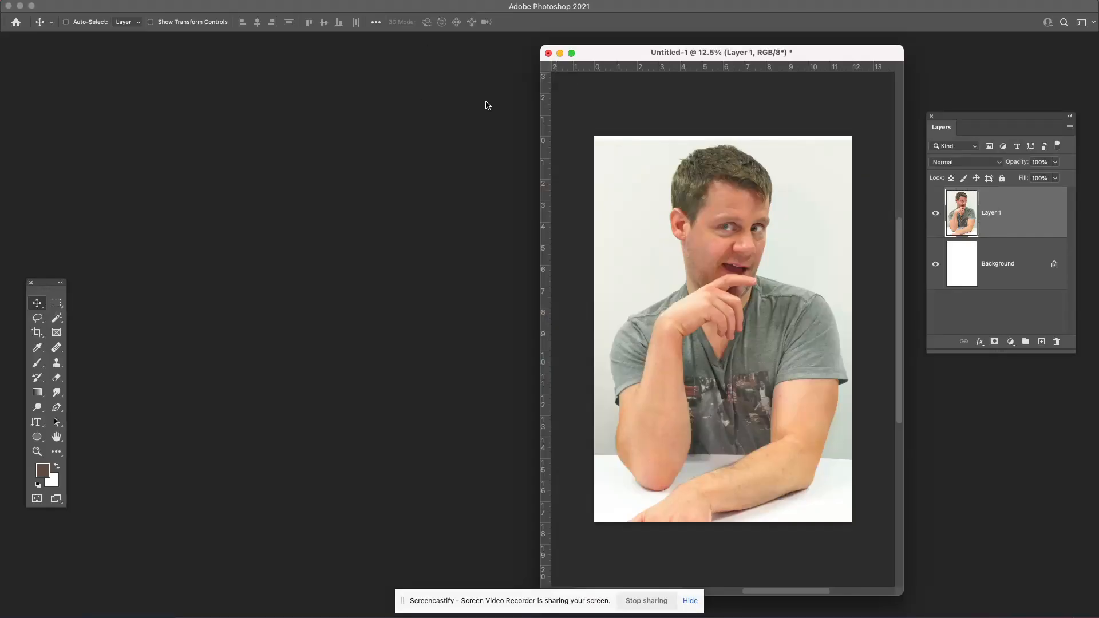
pyautogui.click(548, 52)
pyautogui.click(547, 235)
pyautogui.click(61, 9)
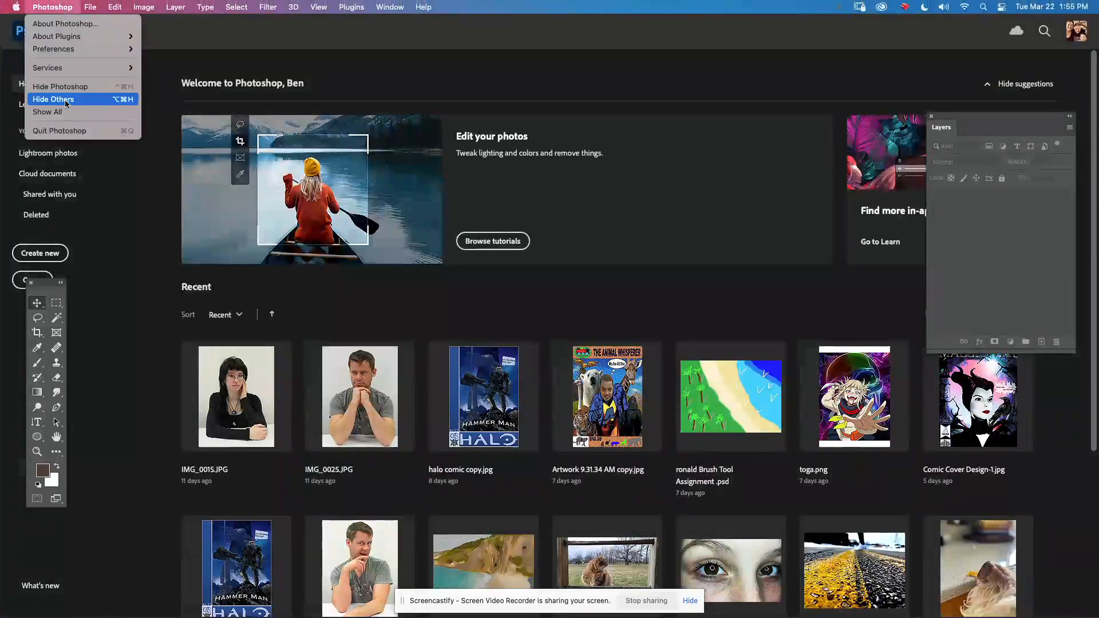
pyautogui.click(79, 132)
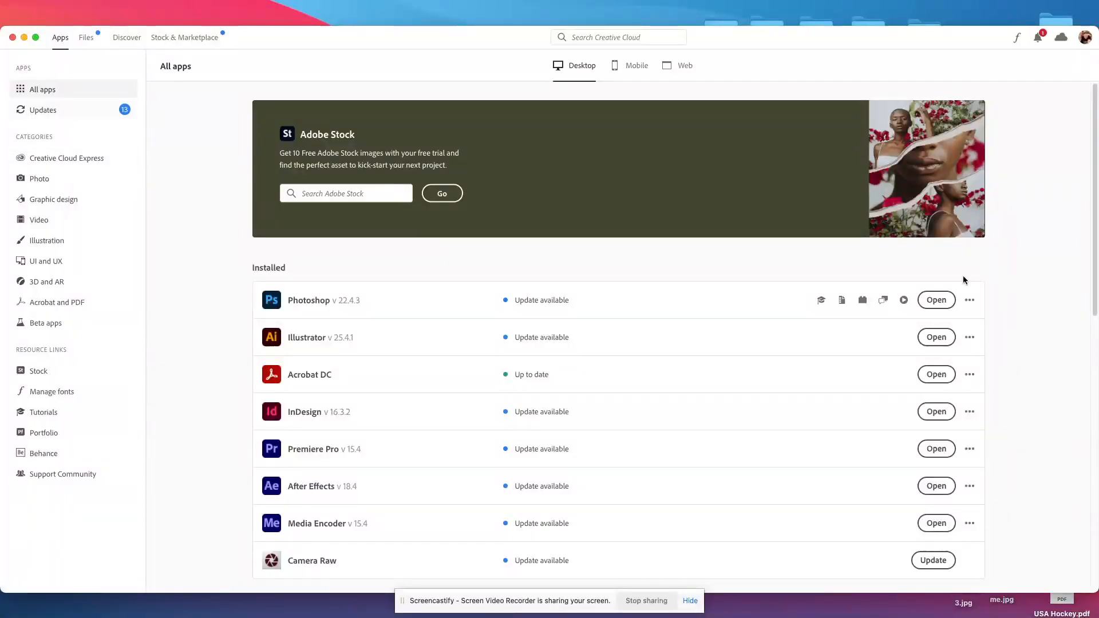
# - Switch to Illustrator and create a portrait 12 x 18 in document with one artboard, CMYK color and 300 ppi raster effects
pyautogui.click(934, 339)
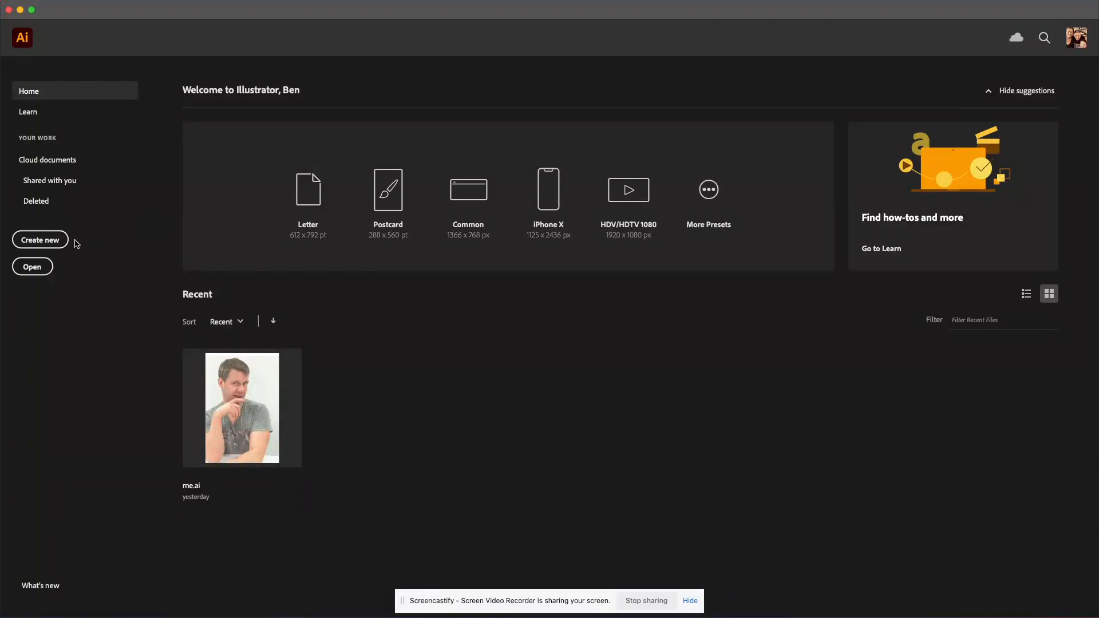
pyautogui.click(51, 240)
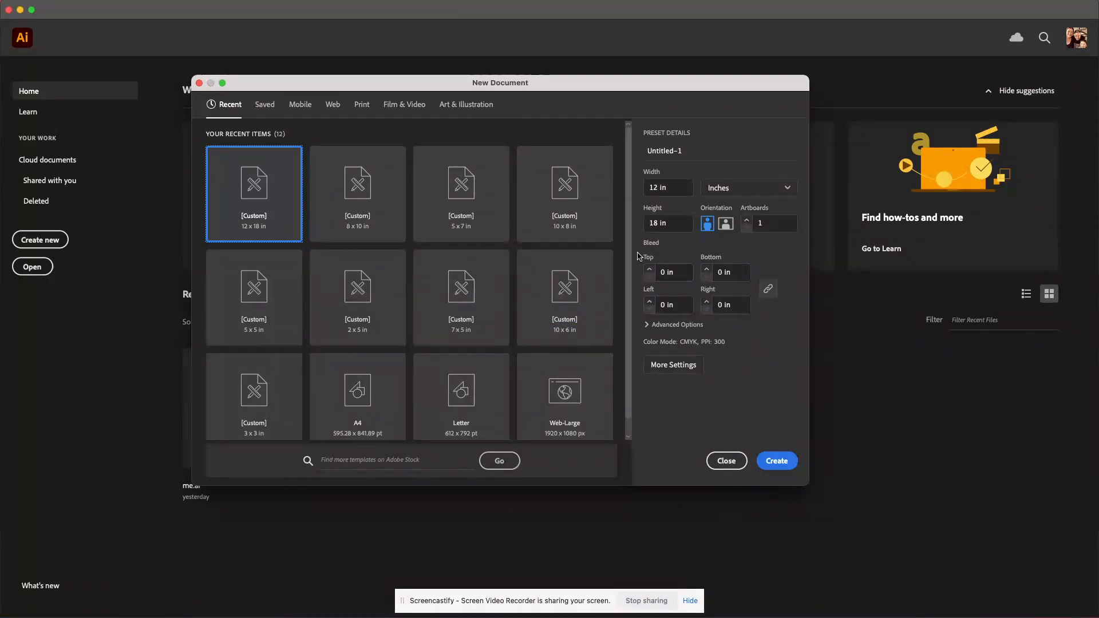
pyautogui.click(647, 325)
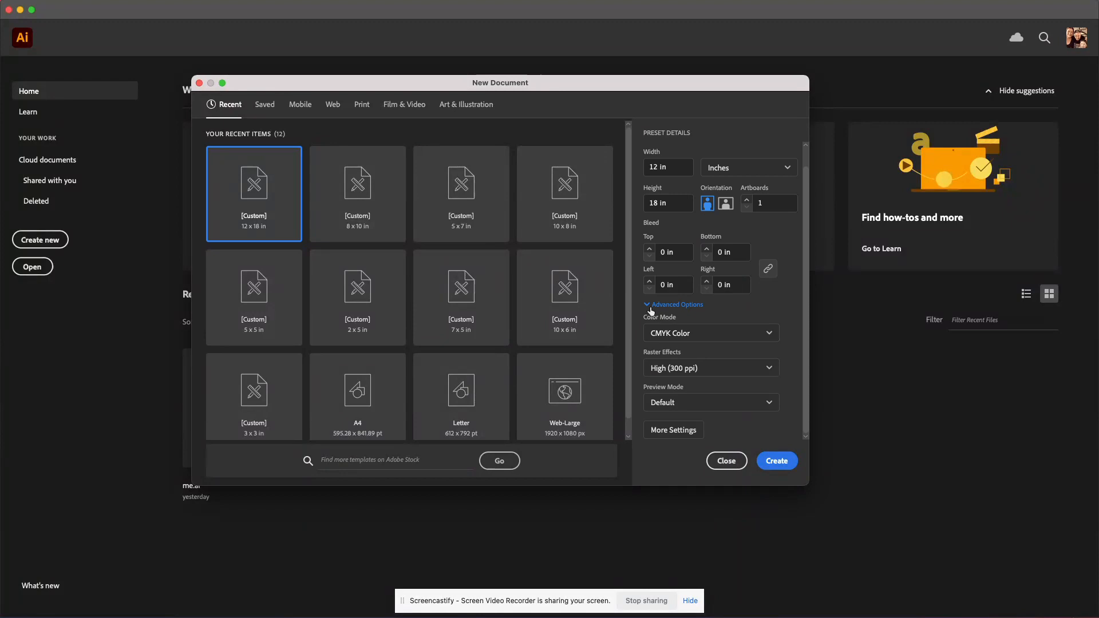
pyautogui.click(650, 306)
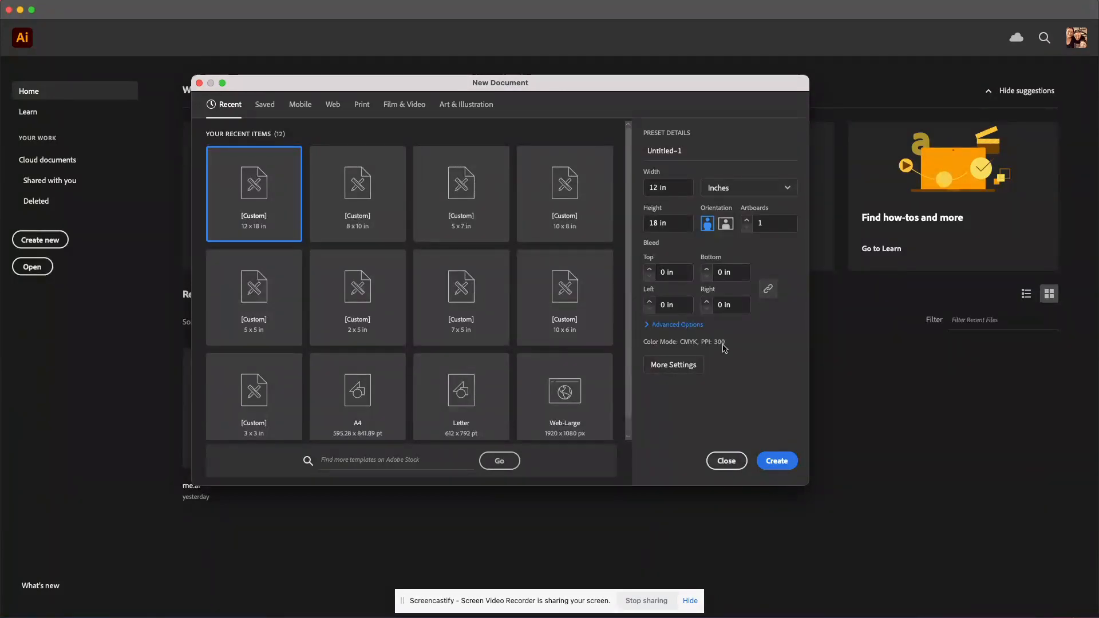
pyautogui.click(648, 325)
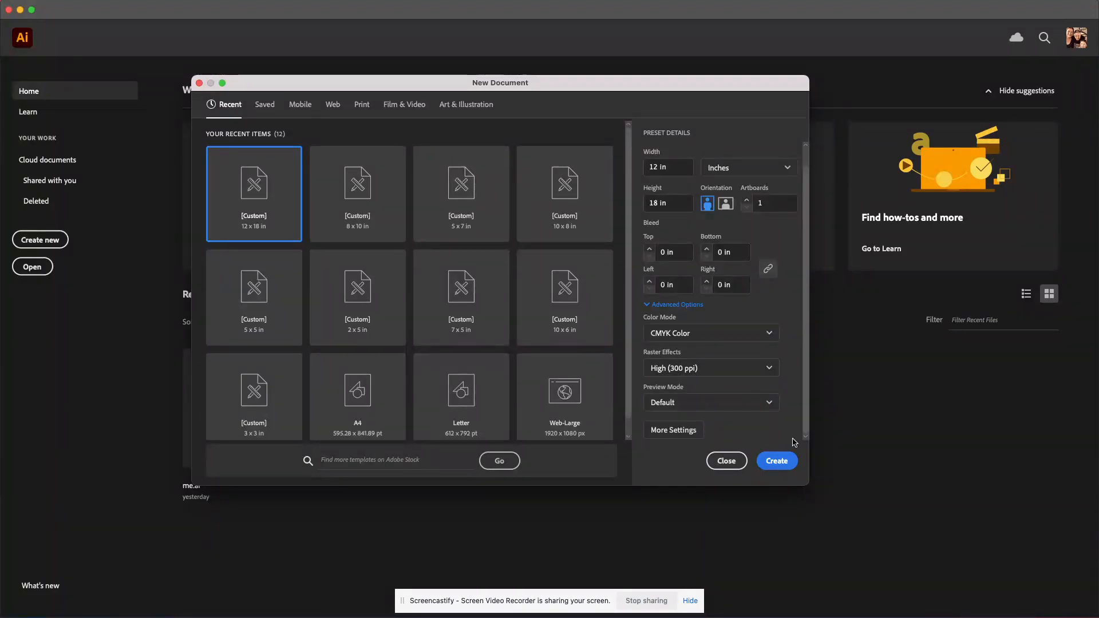
pyautogui.click(783, 462)
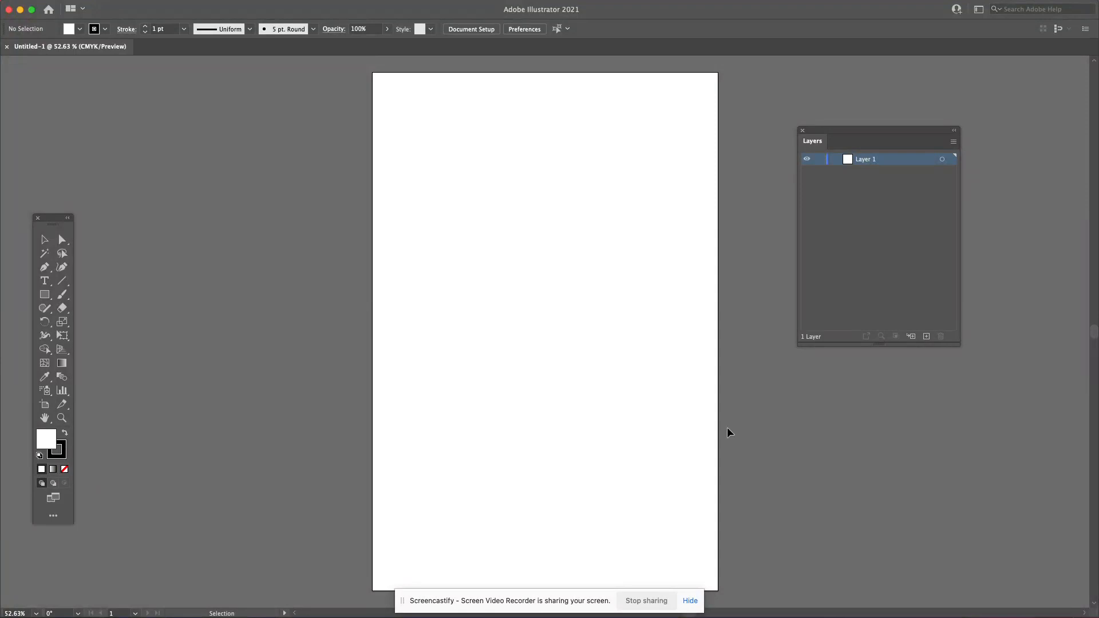
# - Try placing me.jpg from the Desktop partway down the artboard, and undo the placement
pyautogui.moveTo(1, 1)
pyautogui.click(88, 8)
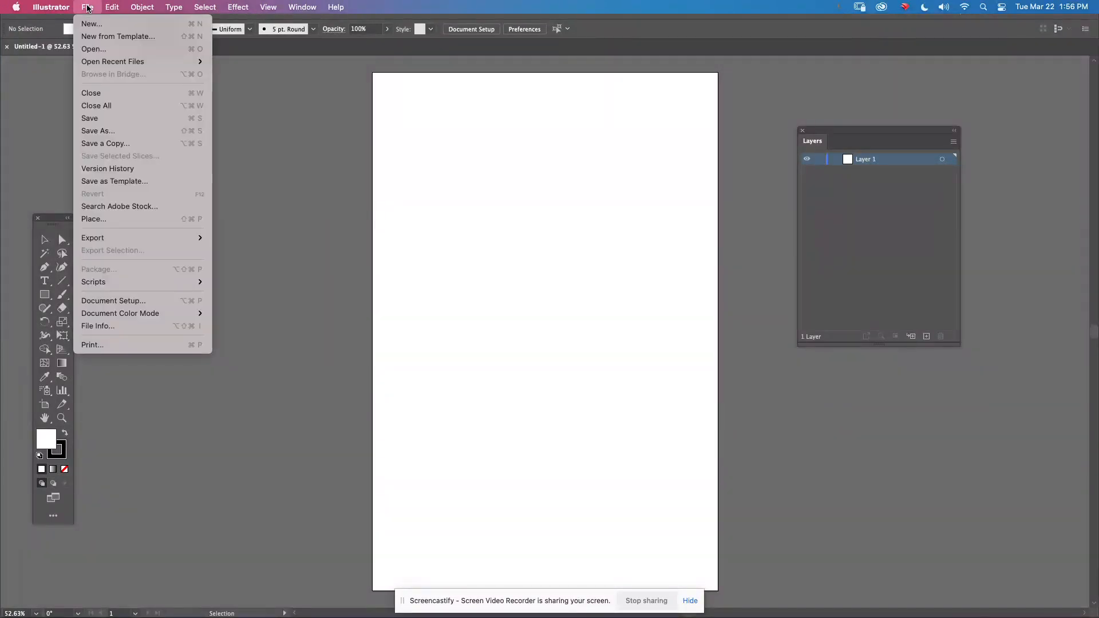
pyautogui.click(117, 221)
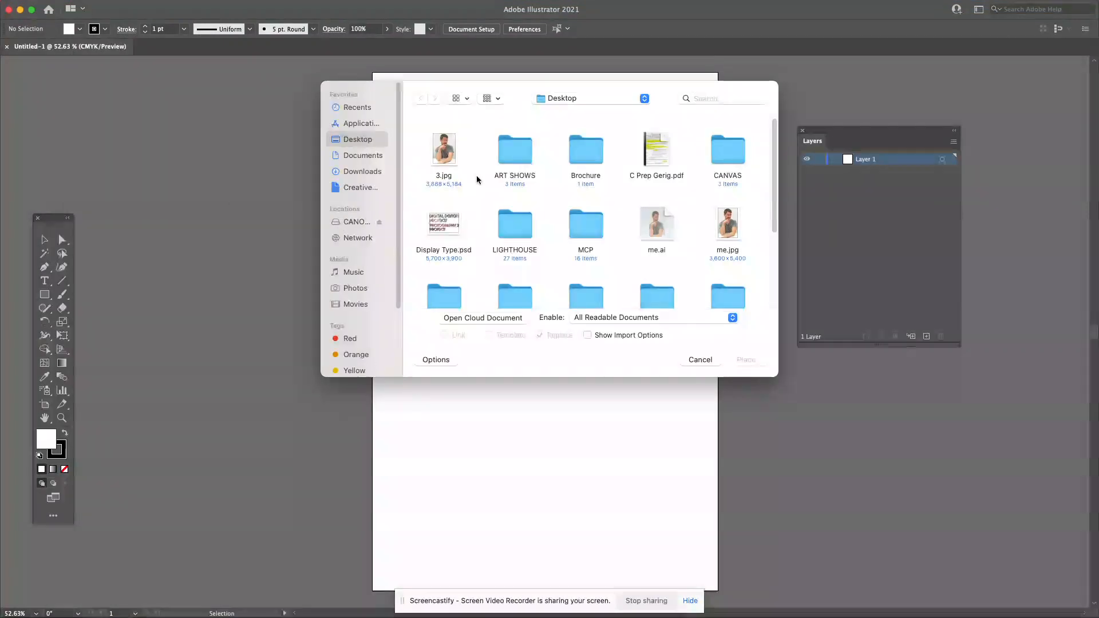
pyautogui.doubleClick(732, 226)
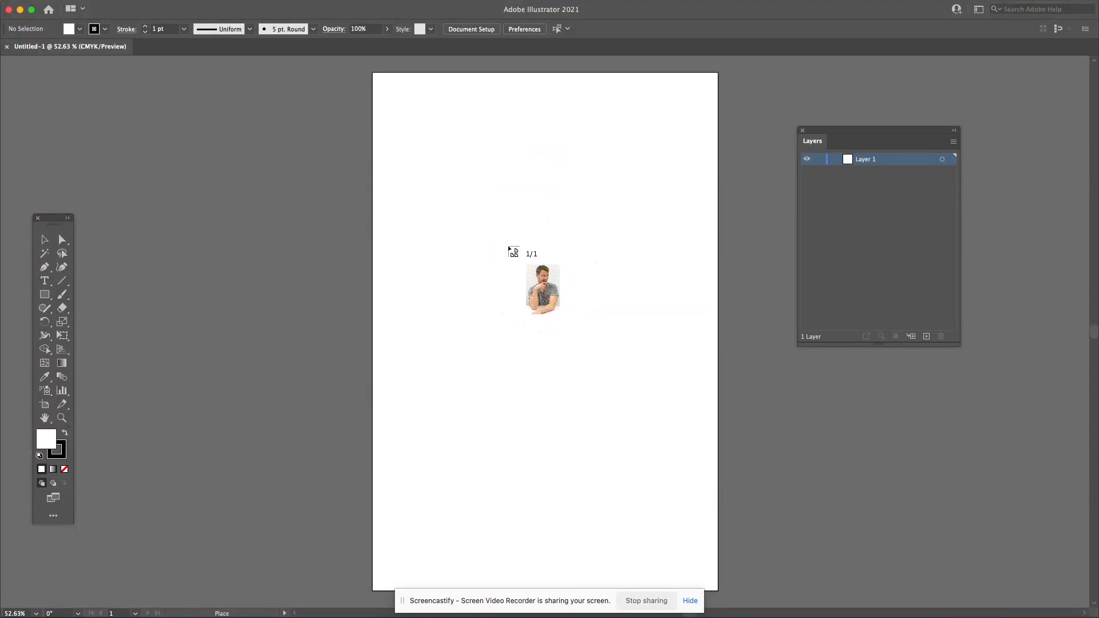
pyautogui.click(508, 248)
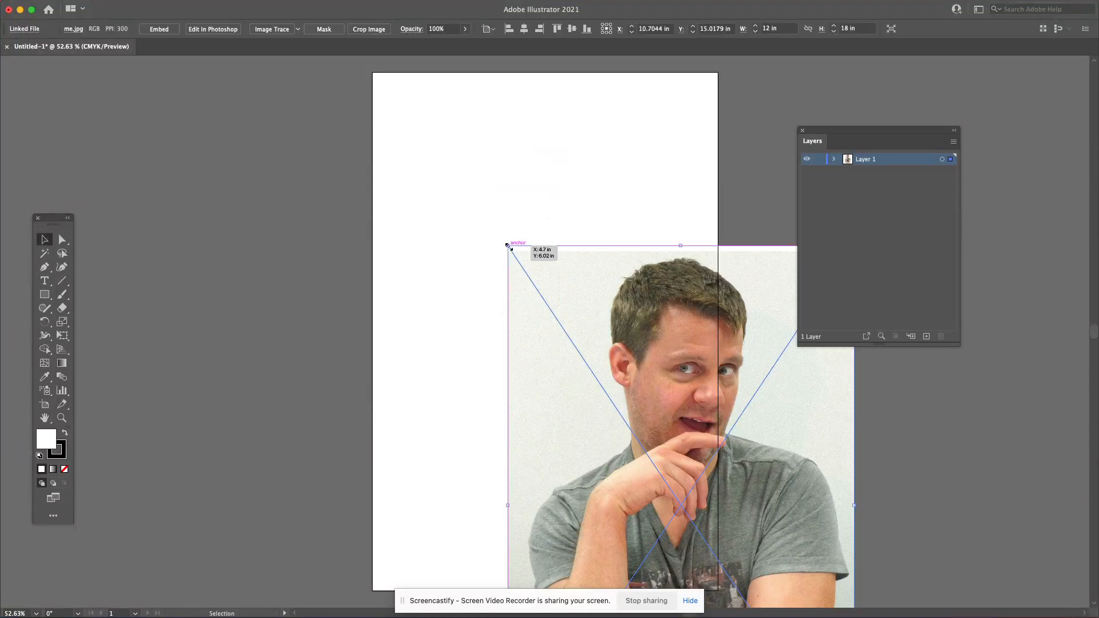
pyautogui.press('super+z')
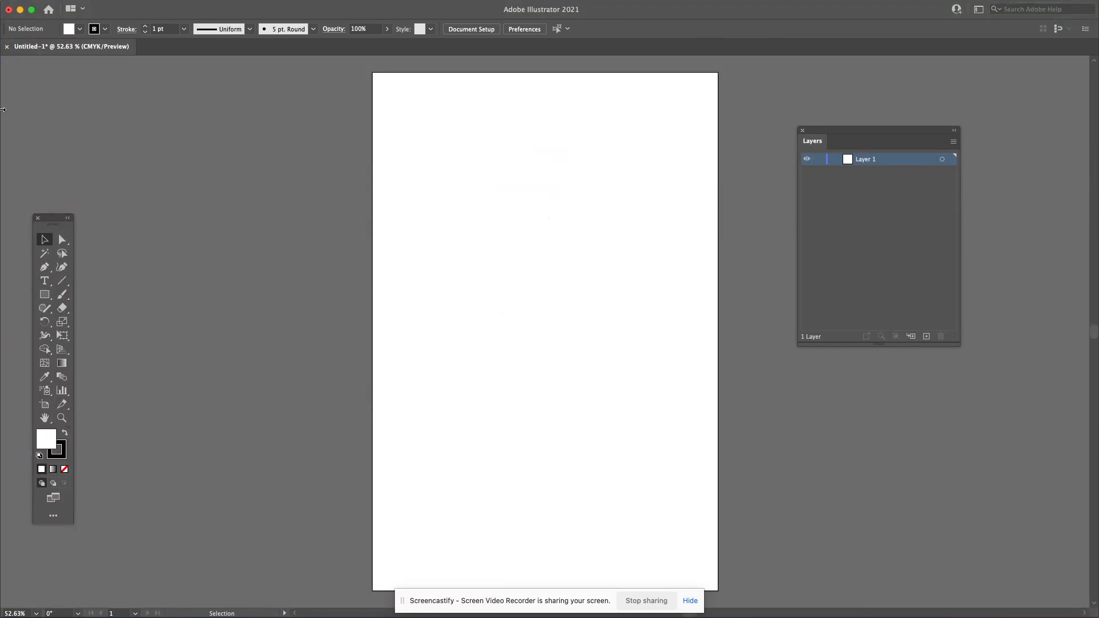
# - Place me.jpg from the Desktop with its upper-left corner on the artboard's upper-left corner so it fills the artboard
pyautogui.moveTo(55, 3)
pyautogui.click(90, 8)
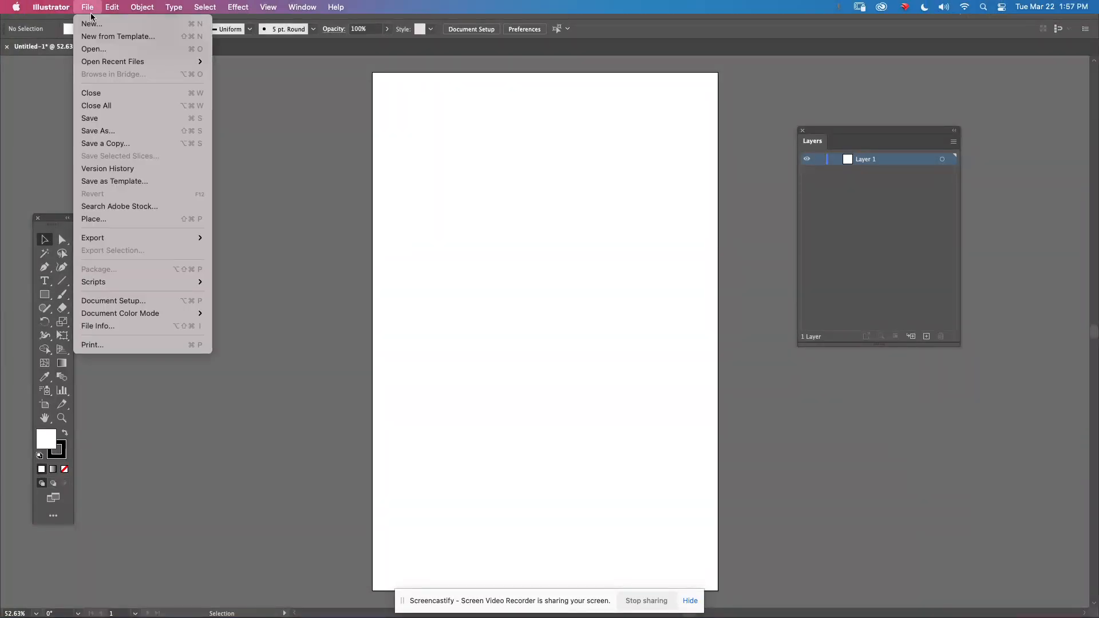
pyautogui.click(122, 219)
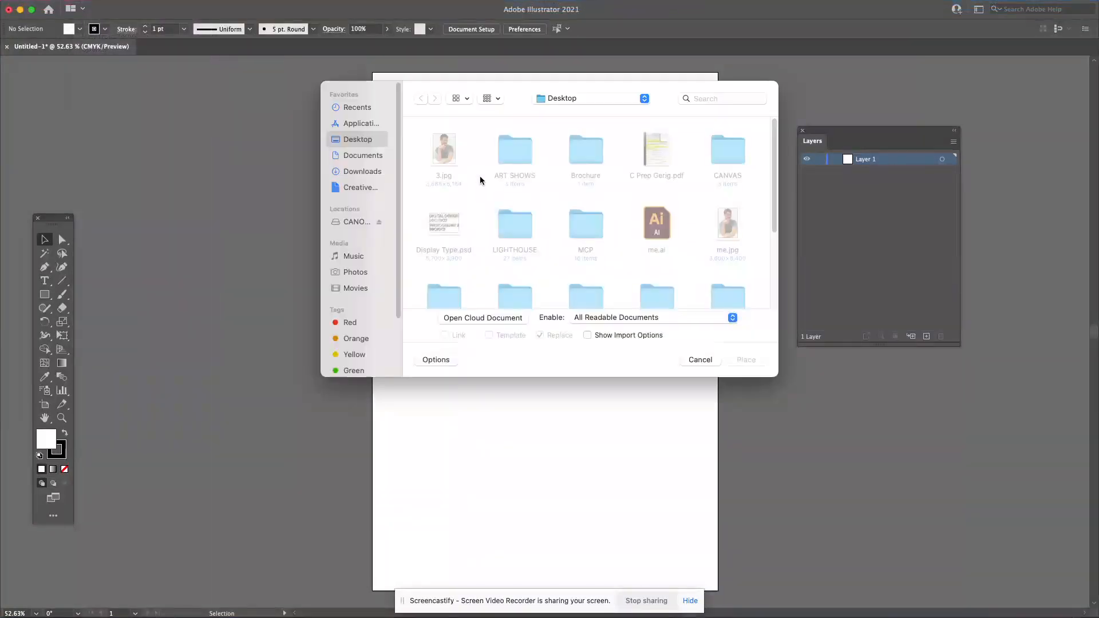
pyautogui.doubleClick(727, 229)
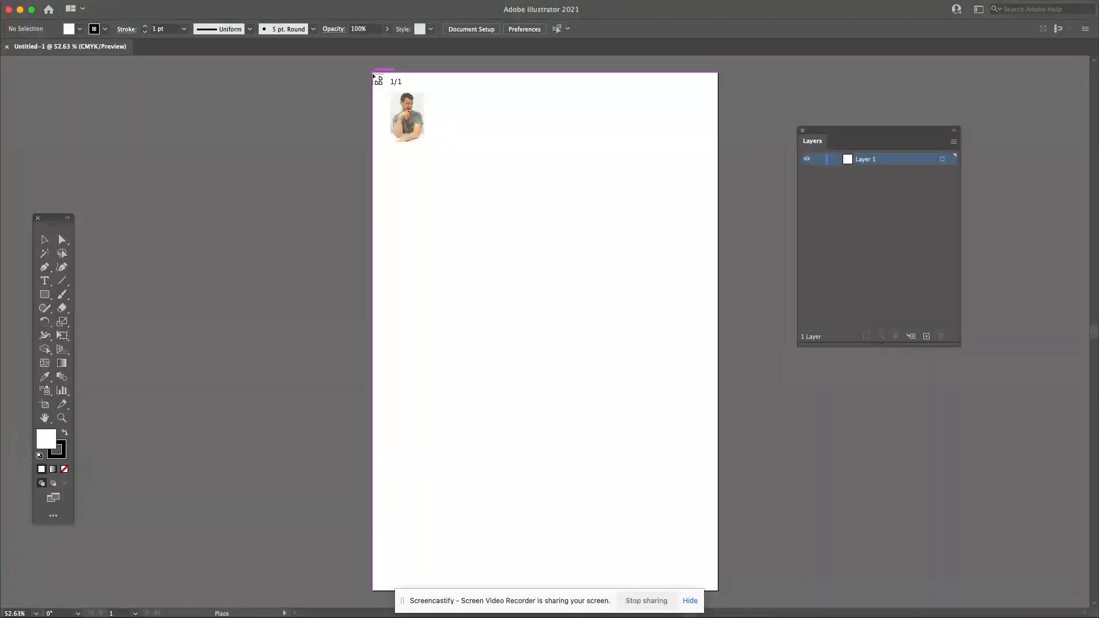
pyautogui.click(373, 75)
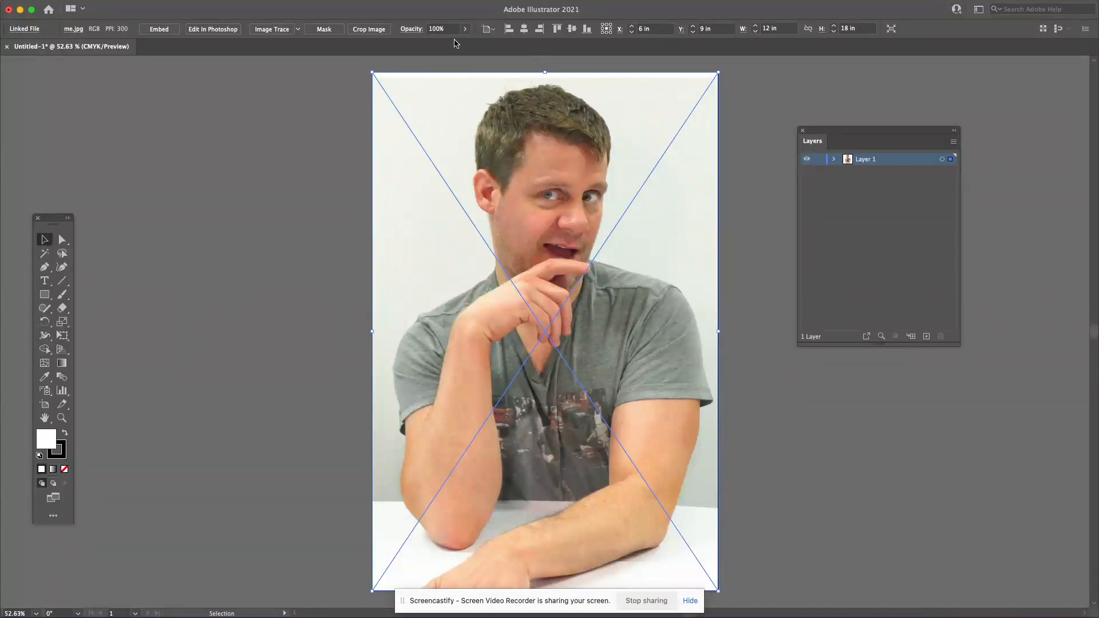
# - Lower the placed photo's opacity to 63%
pyautogui.click(465, 28)
pyautogui.moveTo(466, 43); pyautogui.dragTo(448, 48)
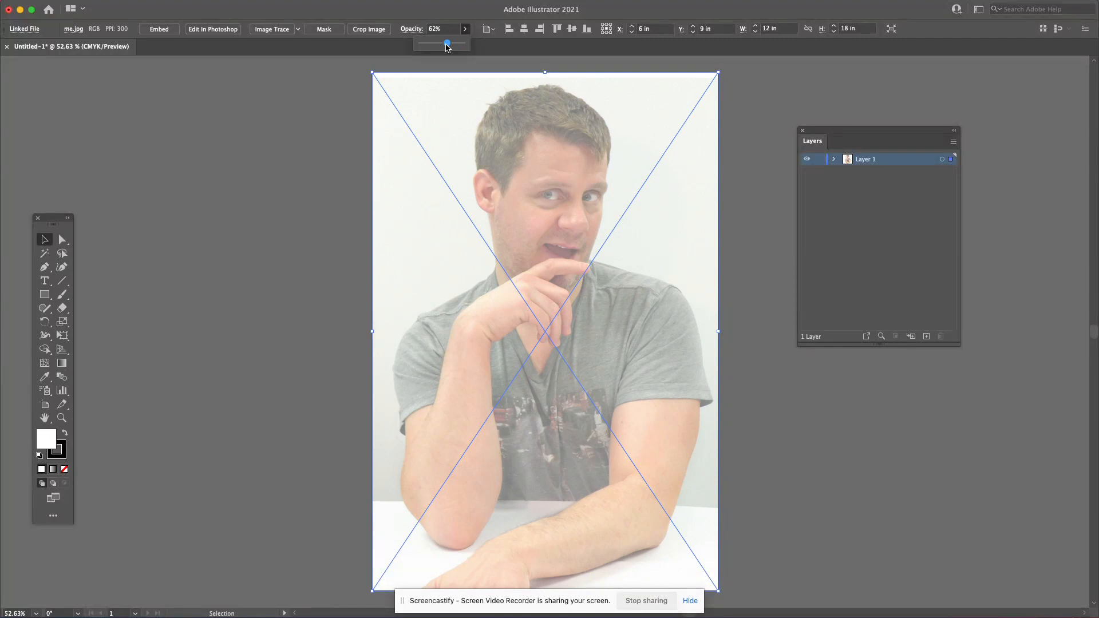
pyautogui.moveTo(446, 47); pyautogui.dragTo(445, 46)
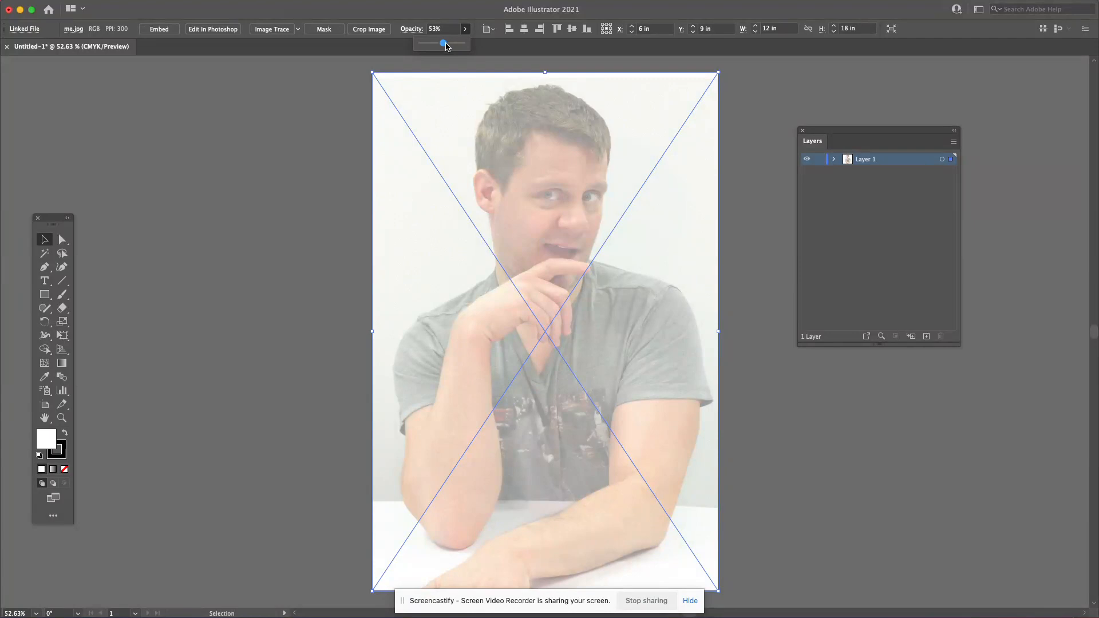
pyautogui.moveTo(448, 46); pyautogui.dragTo(448, 47)
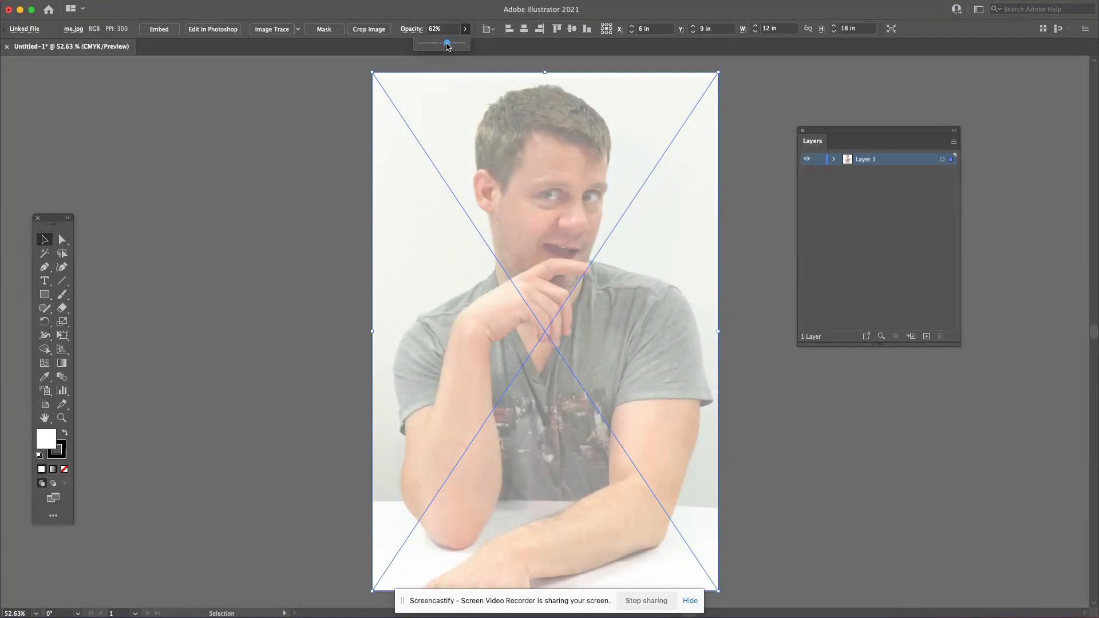
pyautogui.moveTo(449, 46); pyautogui.dragTo(447, 46)
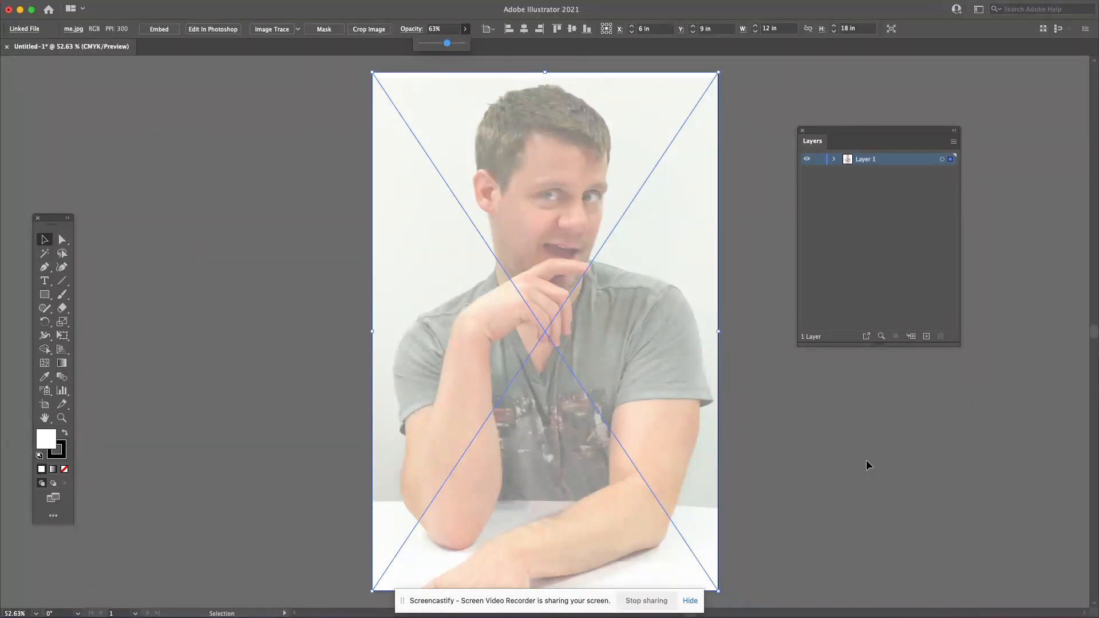
# - Lock the photo's layer, Layer 1, and add a new empty layer above it
pyautogui.click(819, 161)
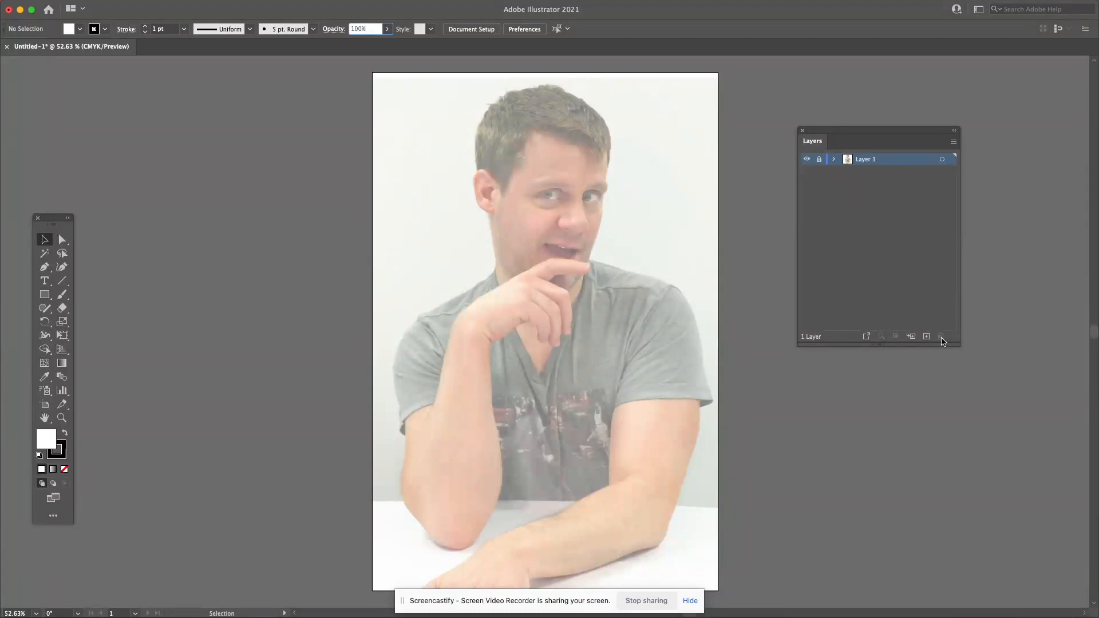
pyautogui.click(927, 336)
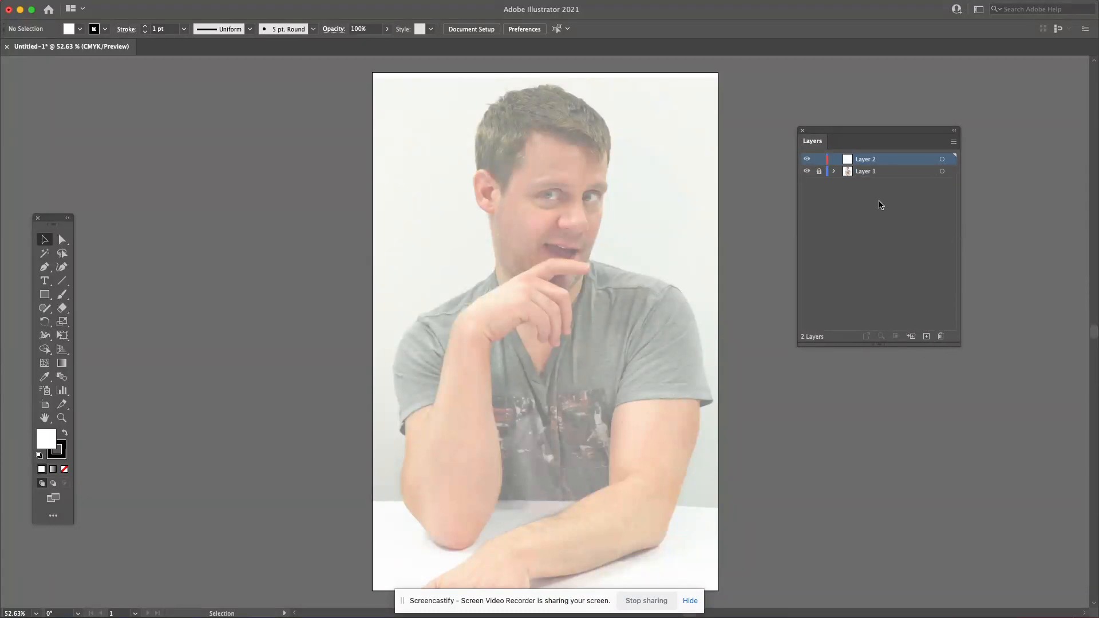
# - Rename the new empty layer as Line Art and move the floating tools closer to the artboard
pyautogui.doubleClick(866, 161)
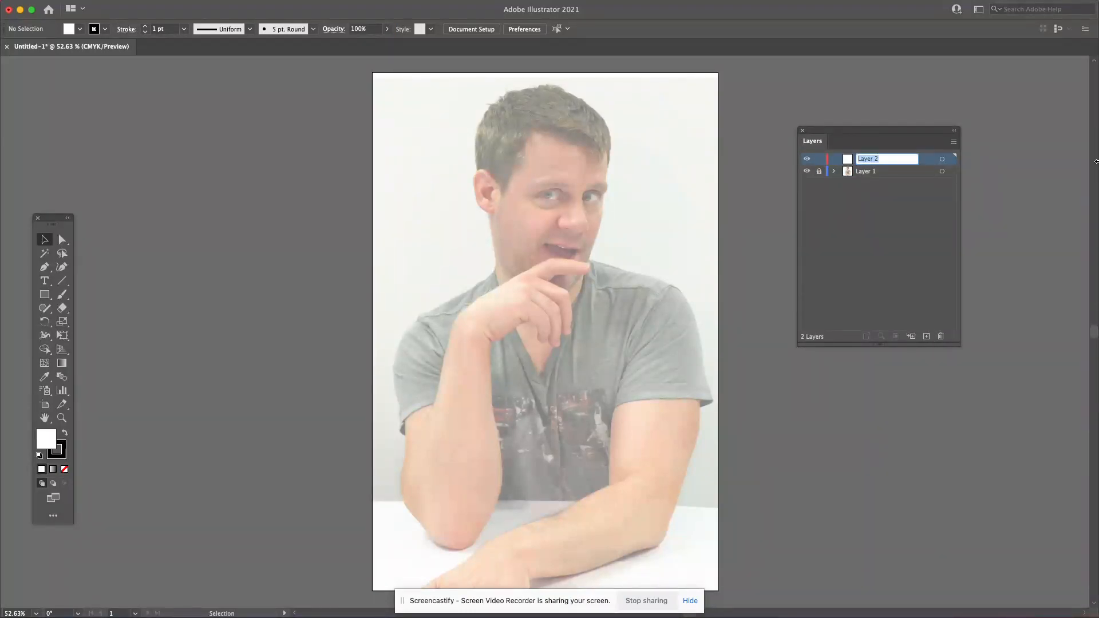
pyautogui.write('Line Art')
pyautogui.press('Return')
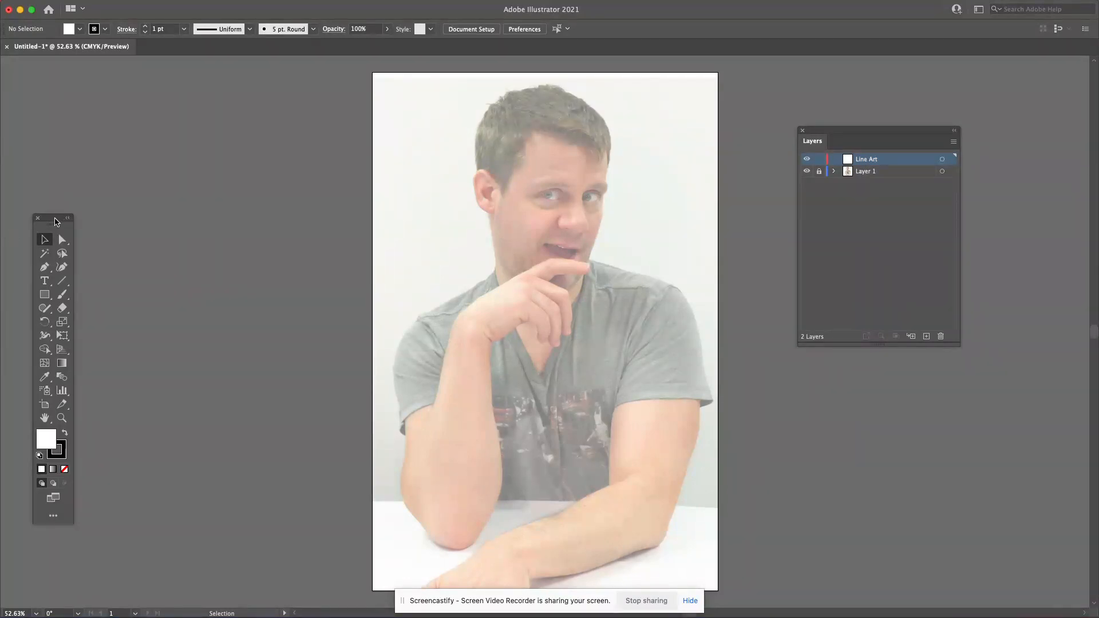
pyautogui.moveTo(57, 221); pyautogui.dragTo(137, 125)
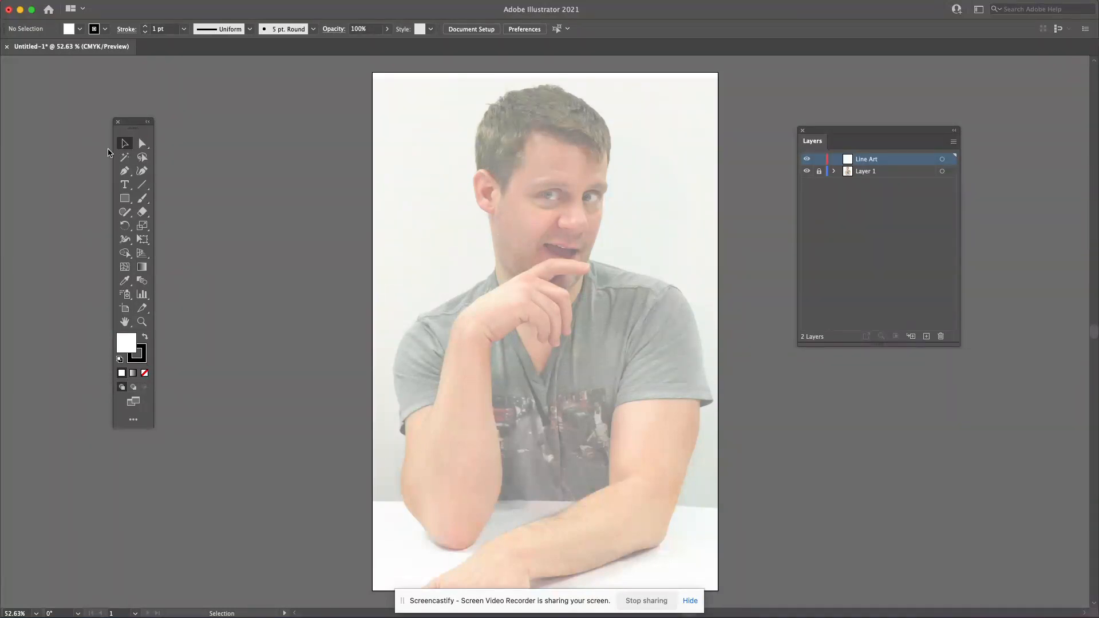
# - Save the document on the computer's Desktop in Adobe Illustrator (ai) format, named with the subject's first name followed by Vector Portrait
pyautogui.moveTo(7, 4)
pyautogui.click(95, 8)
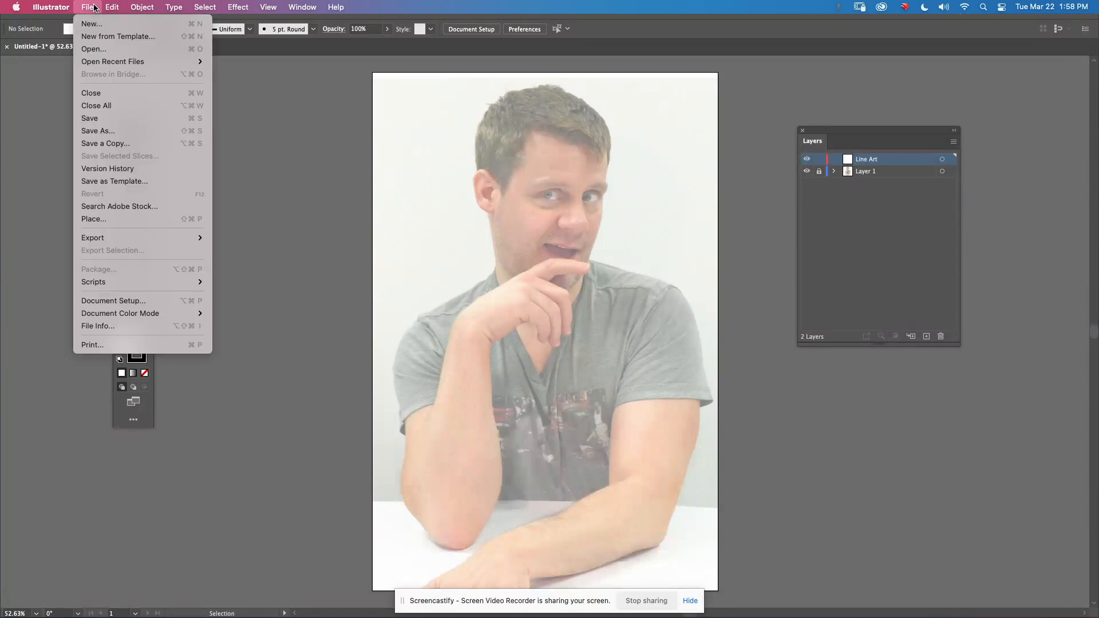
pyautogui.click(97, 130)
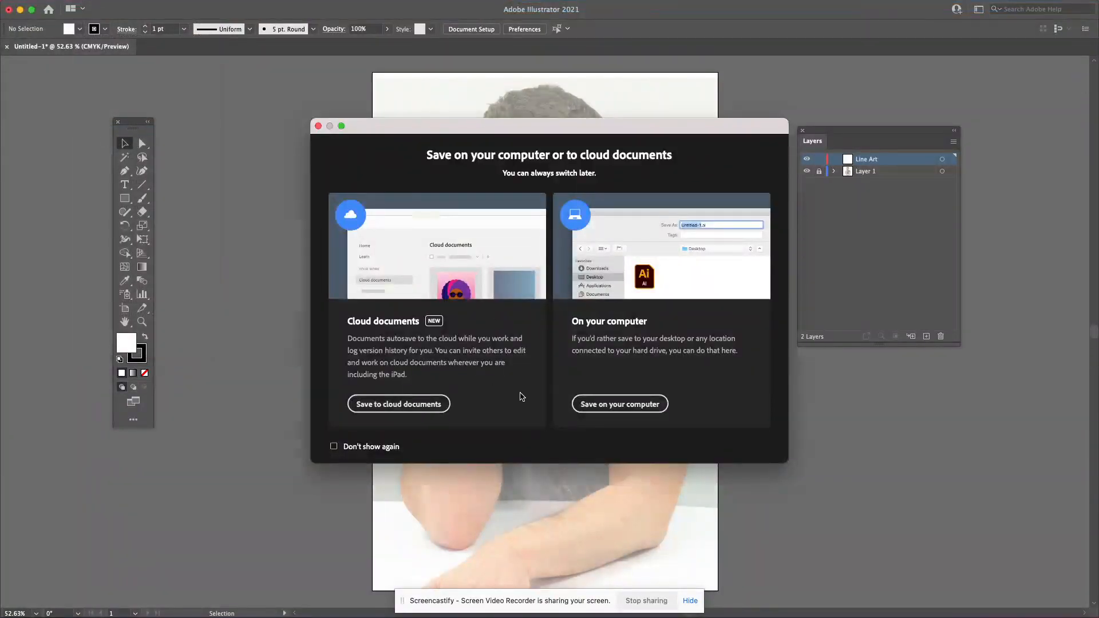
pyautogui.click(633, 410)
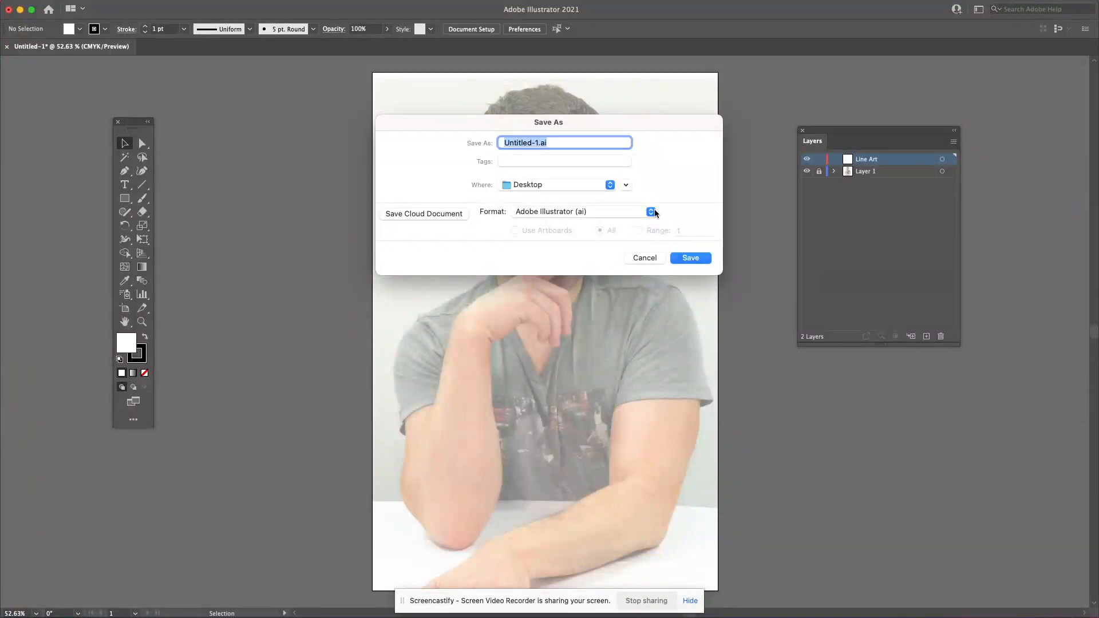
pyautogui.write('ben')
pyautogui.press('BackSpace')
pyautogui.press('BackSpace')
pyautogui.press('BackSpace')
pyautogui.write('Ben Veoctor')
pyautogui.press('BackSpace')
pyautogui.press('BackSpace')
pyautogui.press('BackSpace')
pyautogui.press('BackSpace')
pyautogui.press('BackSpace')
pyautogui.write('ctor Portrait')
pyautogui.click(690, 258)
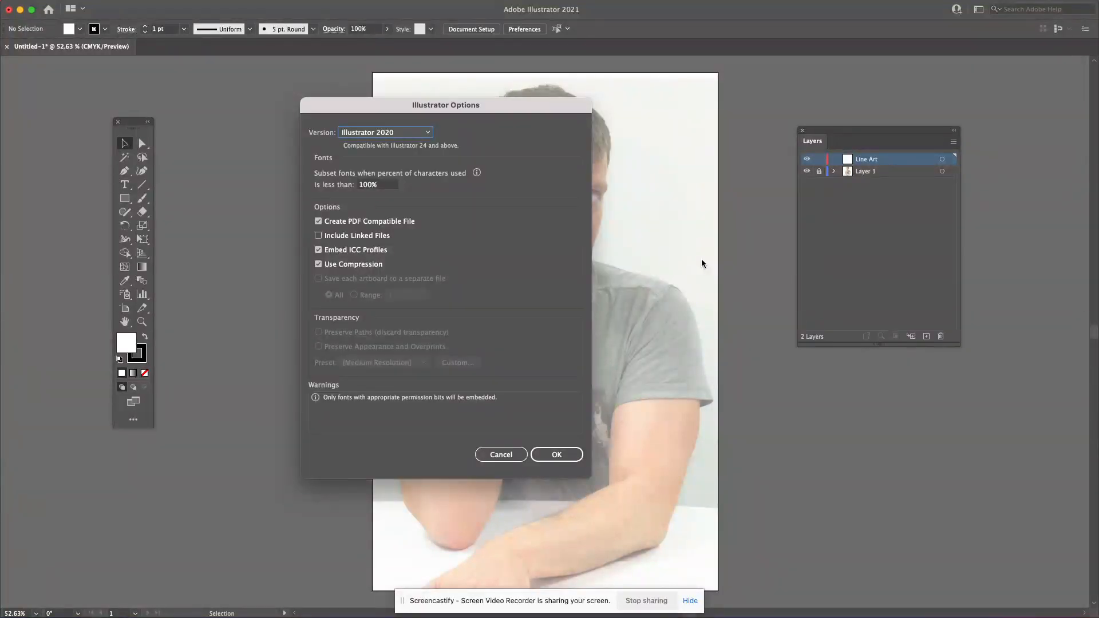
# - Include linked files in the Illustrator save options and complete the save
pyautogui.moveTo(502, 107); pyautogui.dragTo(291, 77)
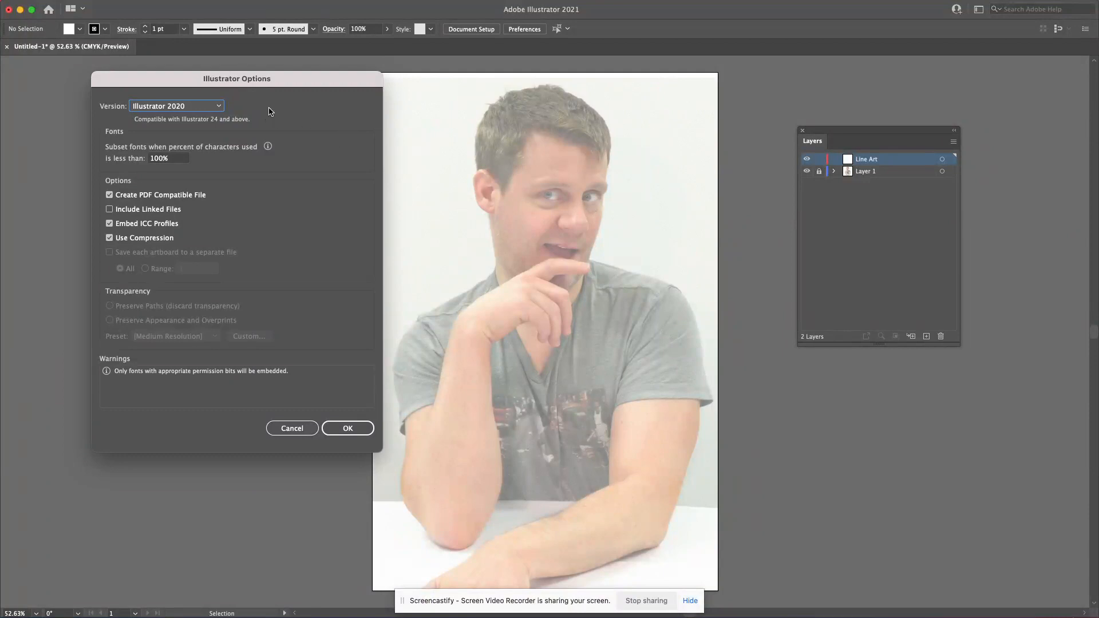
pyautogui.click(110, 211)
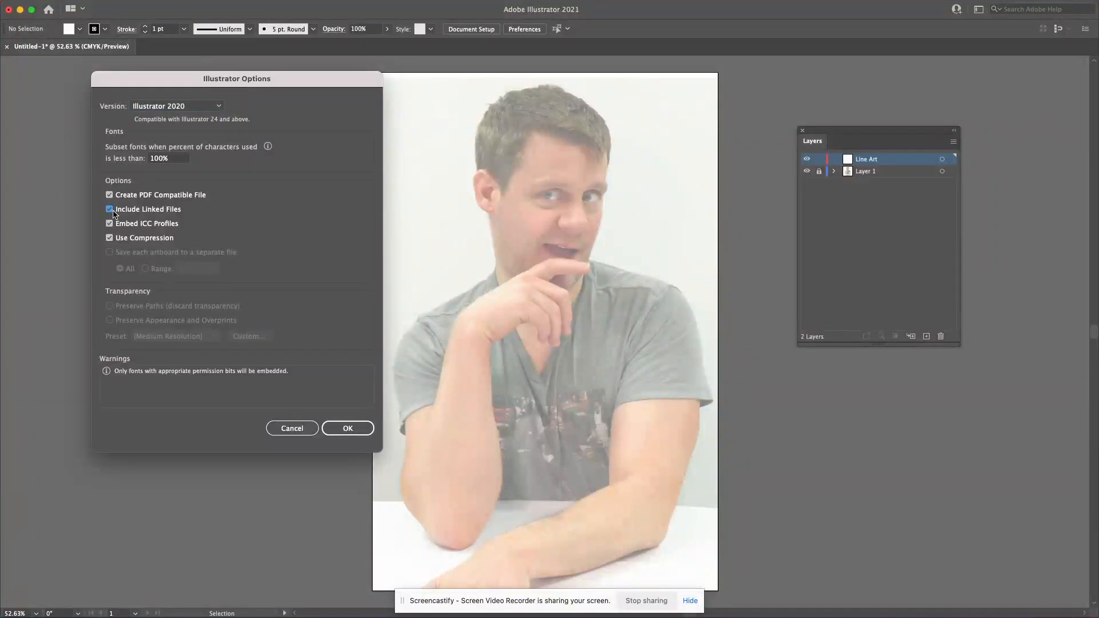
pyautogui.click(360, 433)
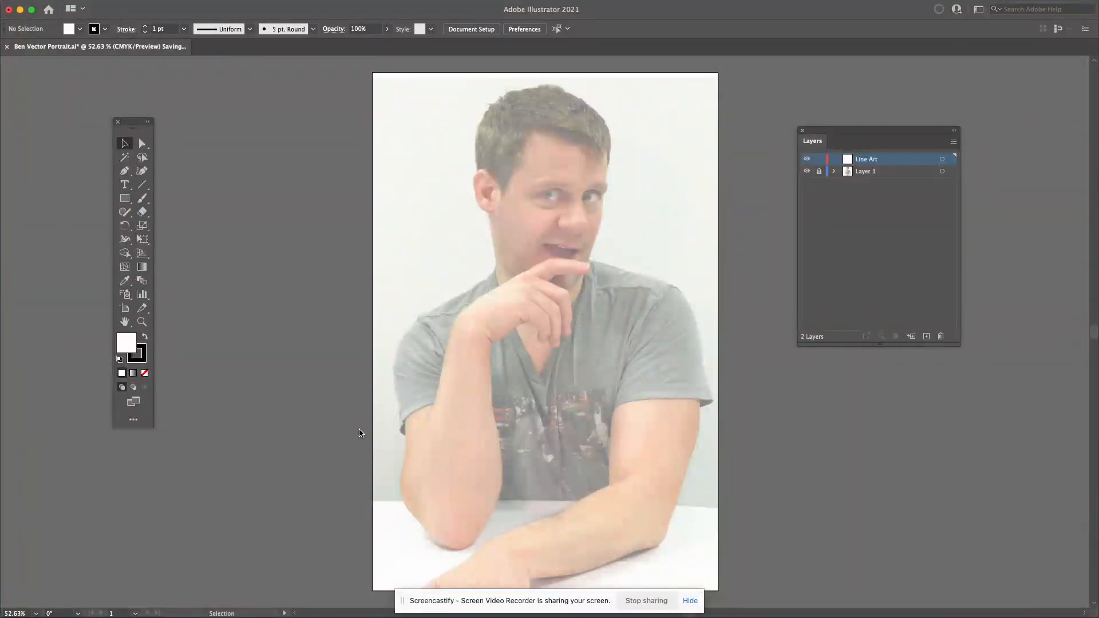
# - Quit Illustrator, close the Creative Cloud window, and reopen the saved Vector Portrait file from the Desktop
pyautogui.click(39, 8)
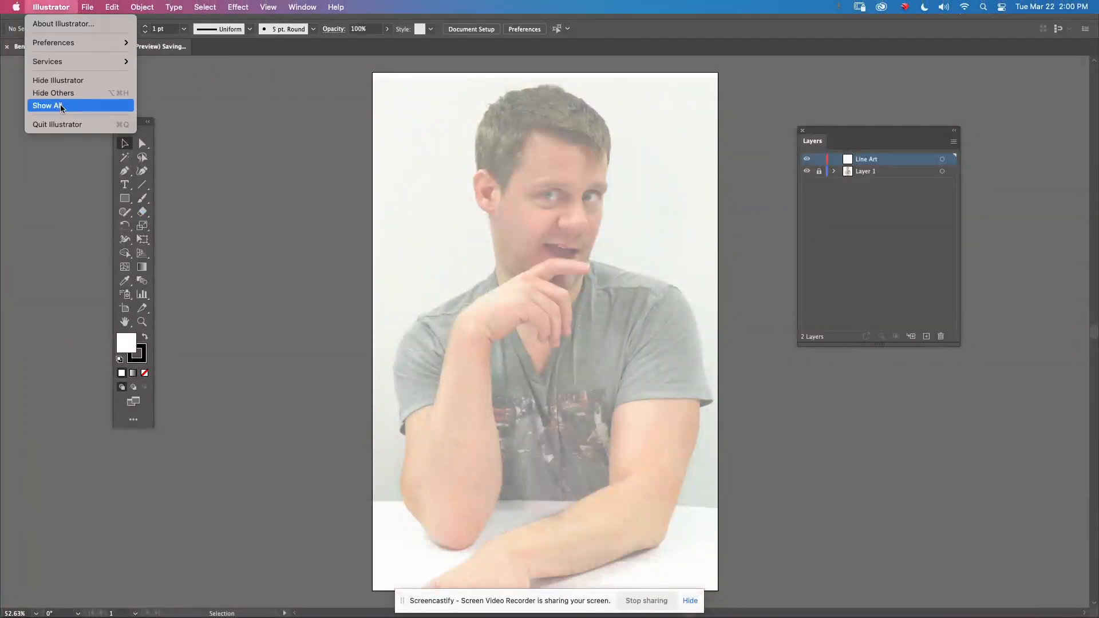
pyautogui.click(63, 125)
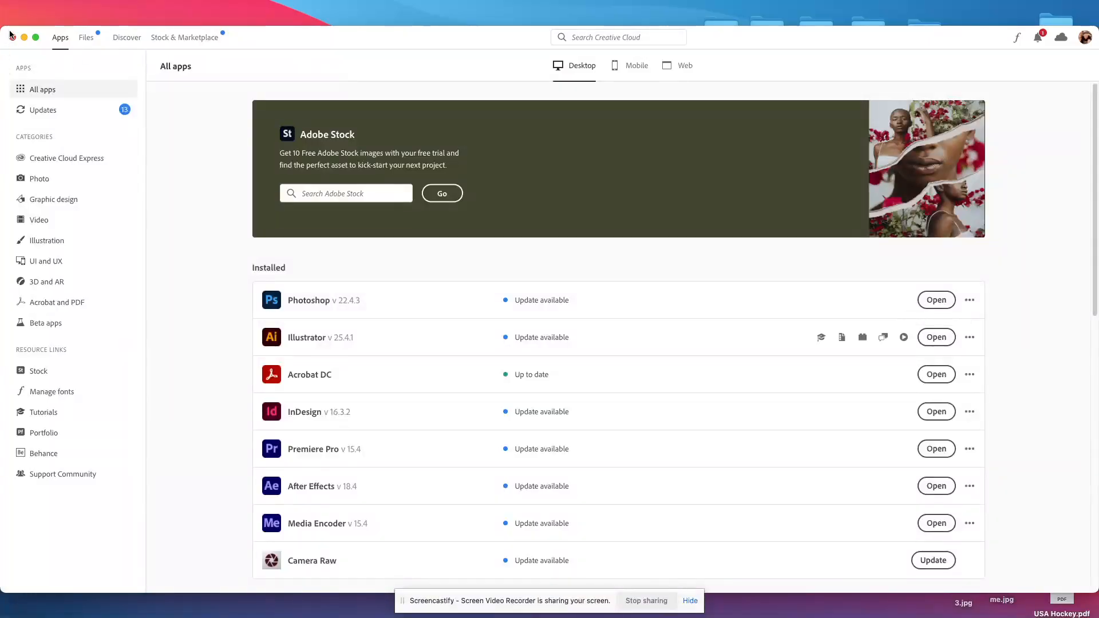
pyautogui.click(12, 38)
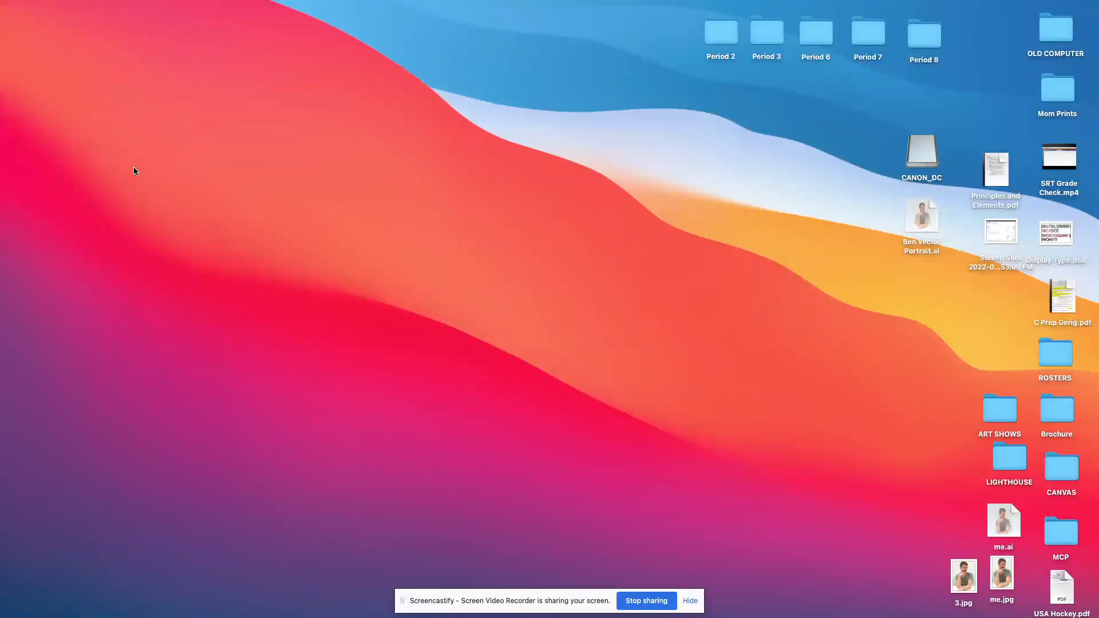
pyautogui.doubleClick(926, 215)
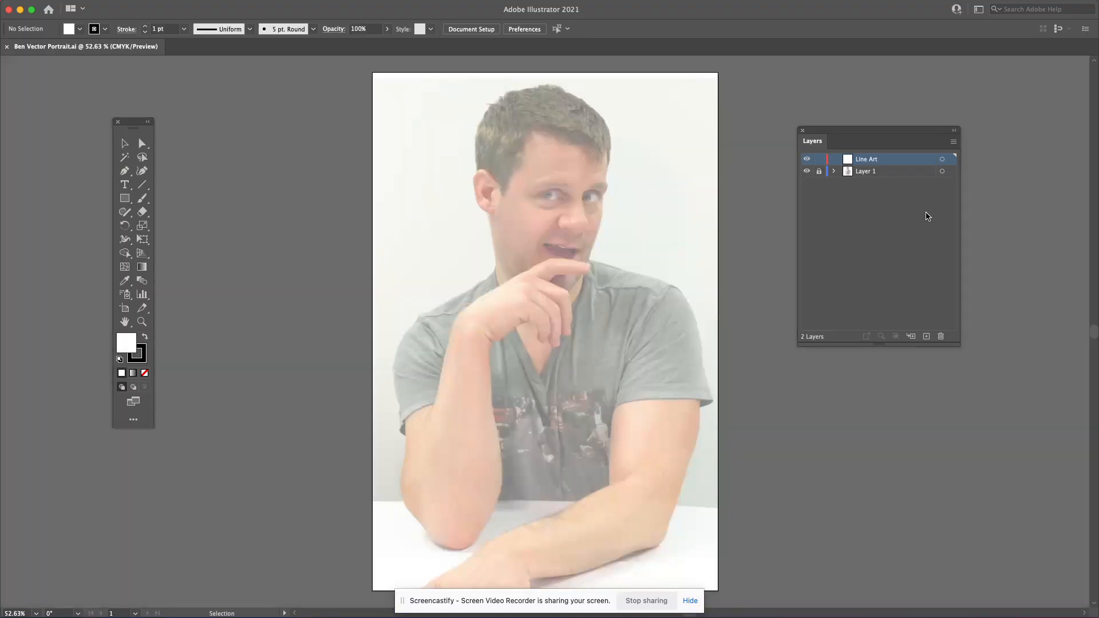
# - Hide the locked photo layer, Layer 1
pyautogui.click(806, 173)
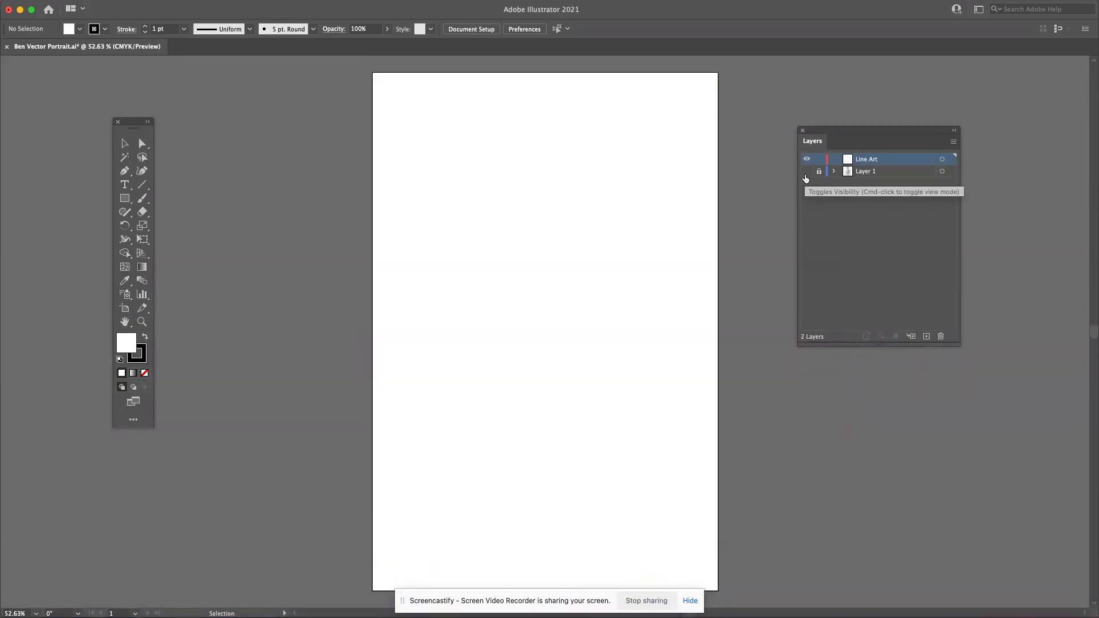